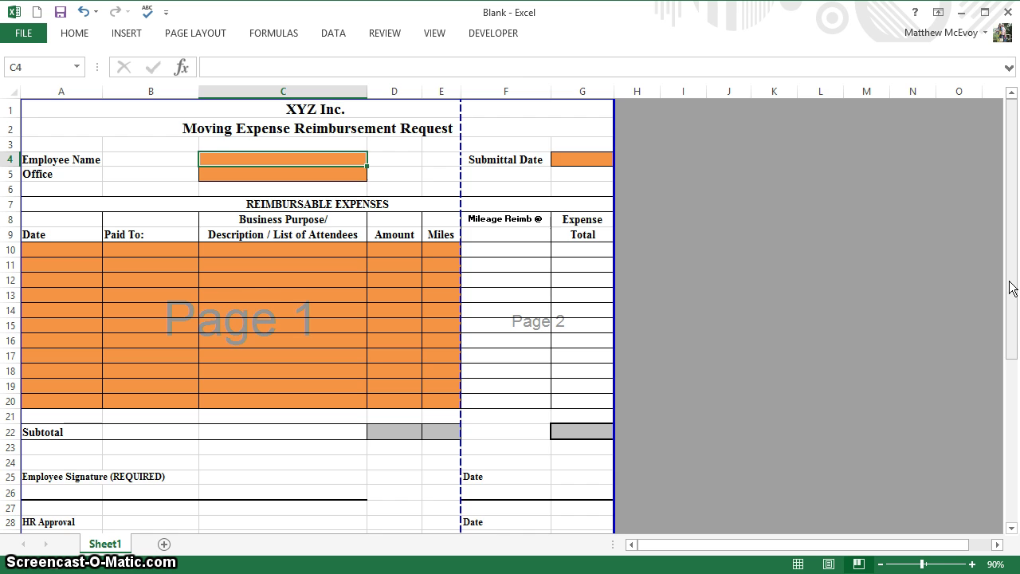
- Scroll over the form and pick an empty cell beside it for the office list
drag(1012, 287, 1010, 338)
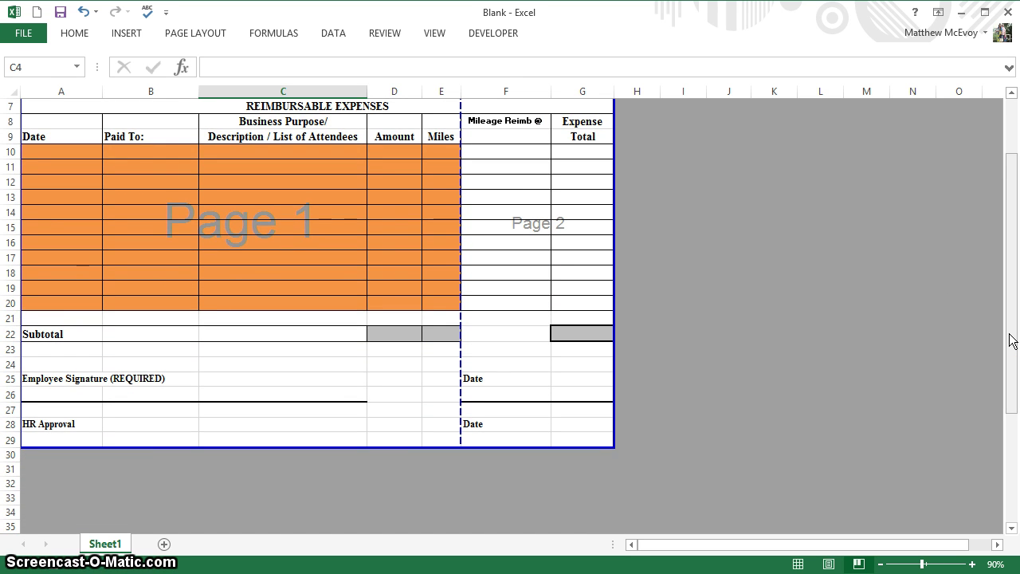
drag(1011, 339, 1002, 250)
click(784, 237)
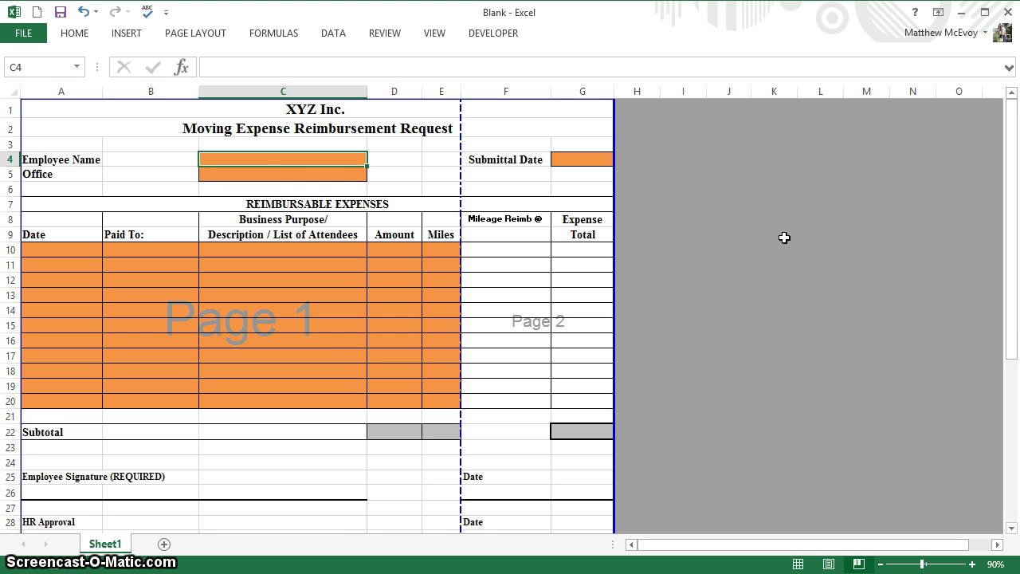
click(302, 175)
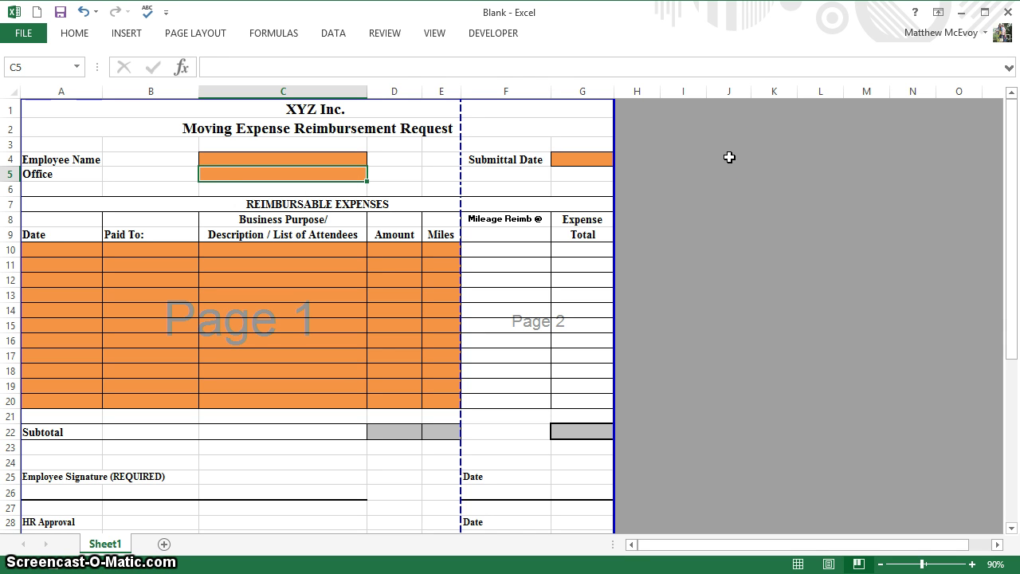
click(729, 157)
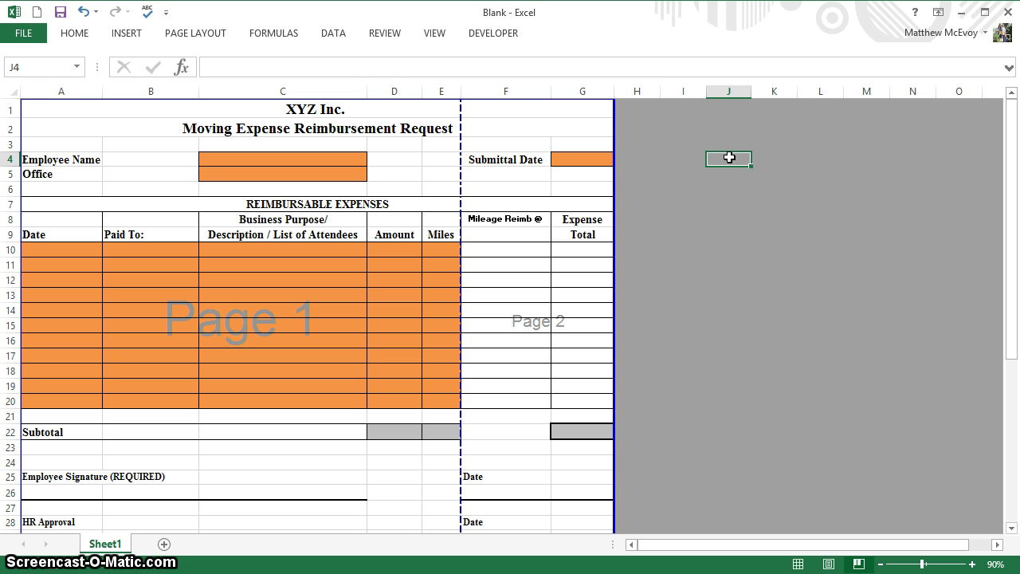
- Enter Wells, Portland, Portsmouth and Kittery down J4:J7, then select the four names
text(Wells)
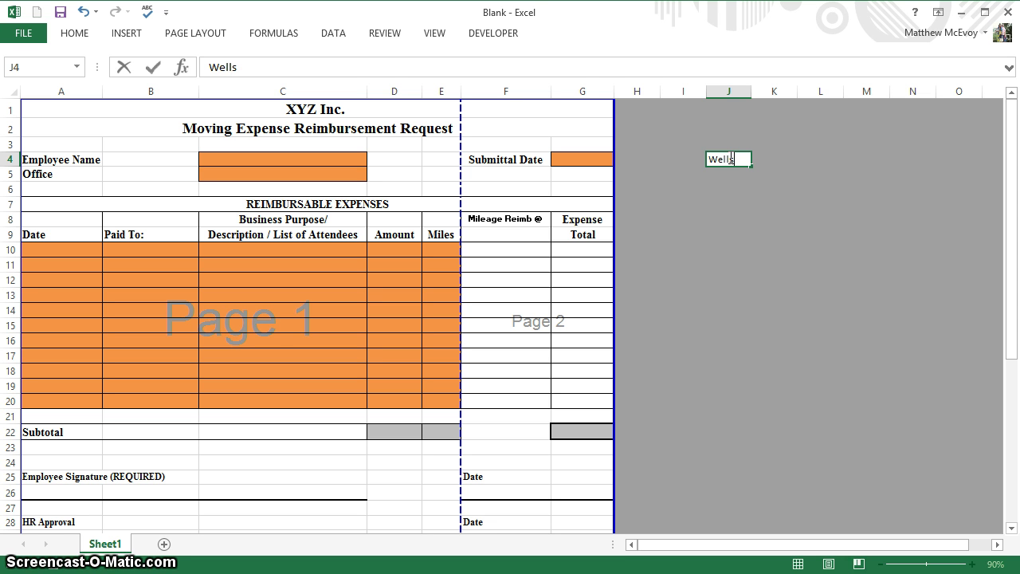
key(Return)
text(Portland)
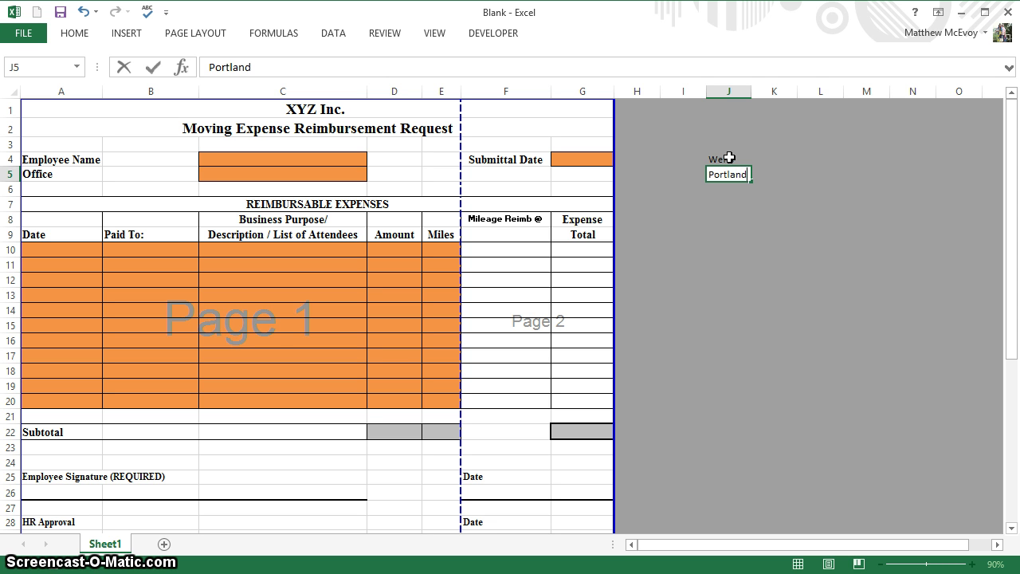
key(Return)
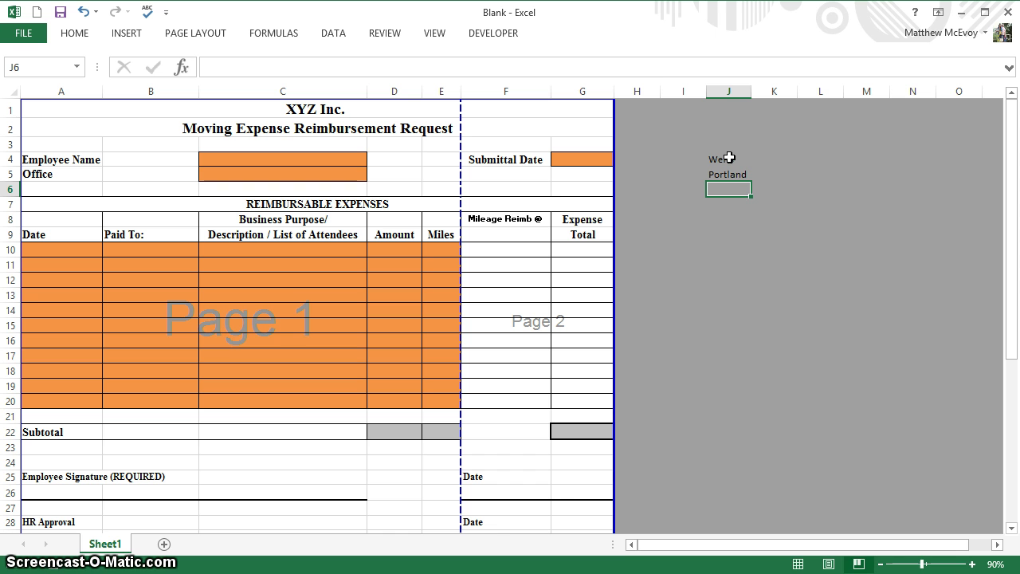
text(Pr)
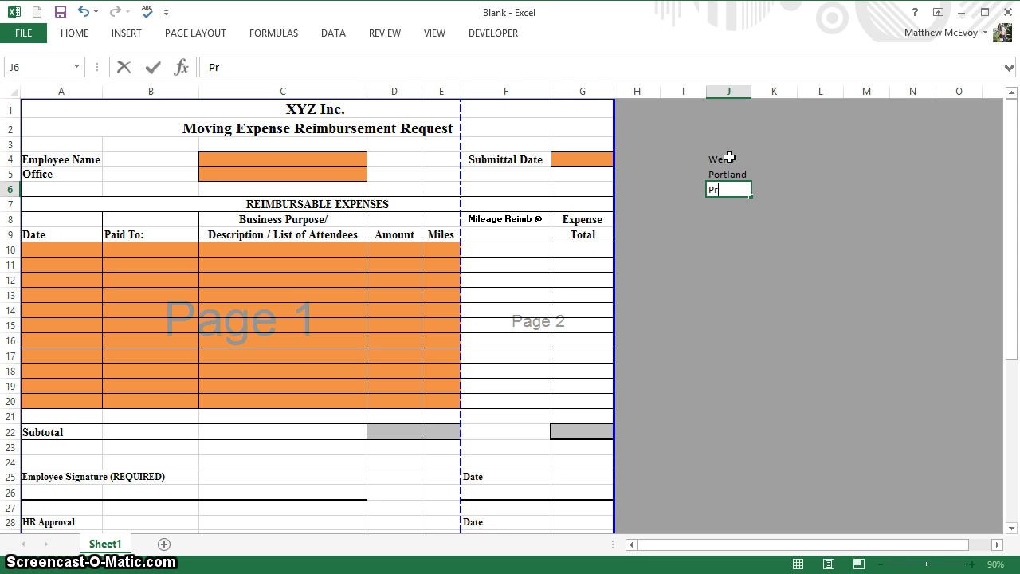
key(BackSpace)
text(orts)
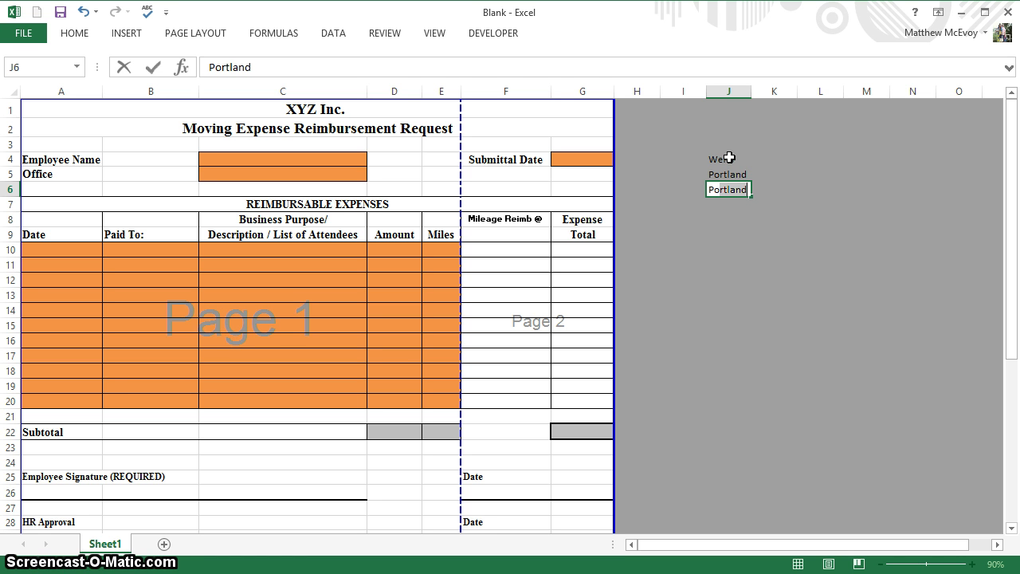
text(mouth)
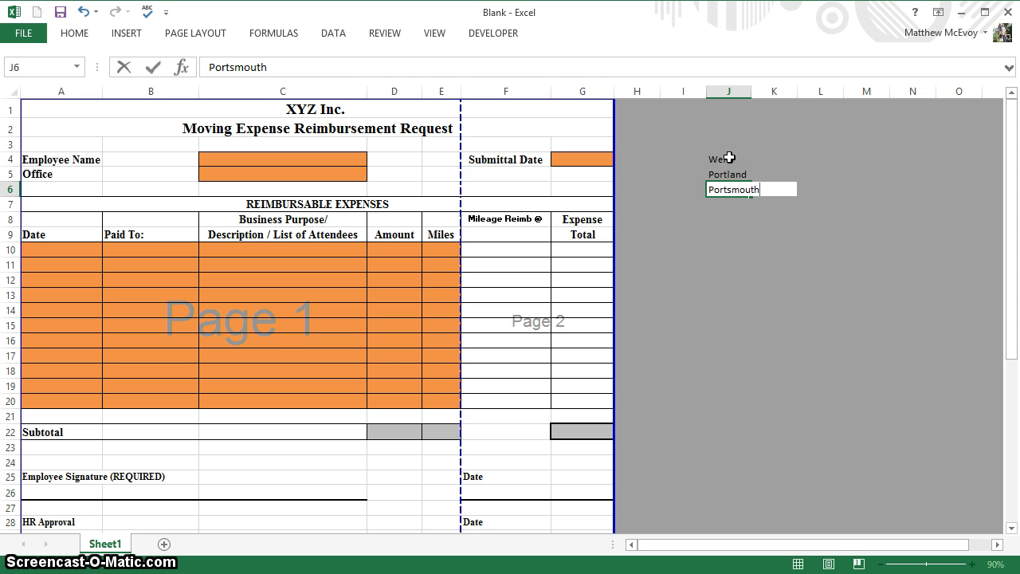
key(Return)
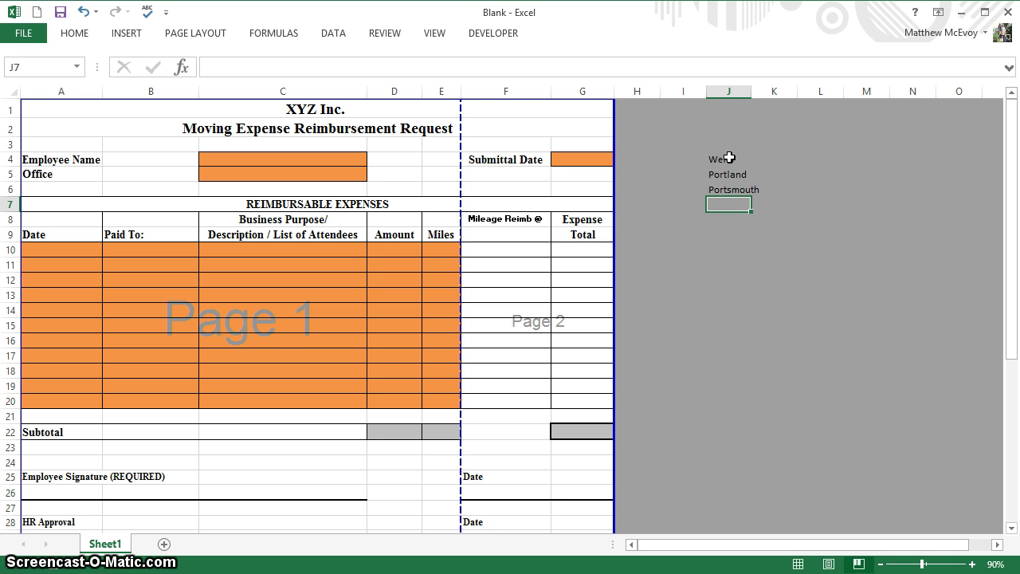
text(Kittery)
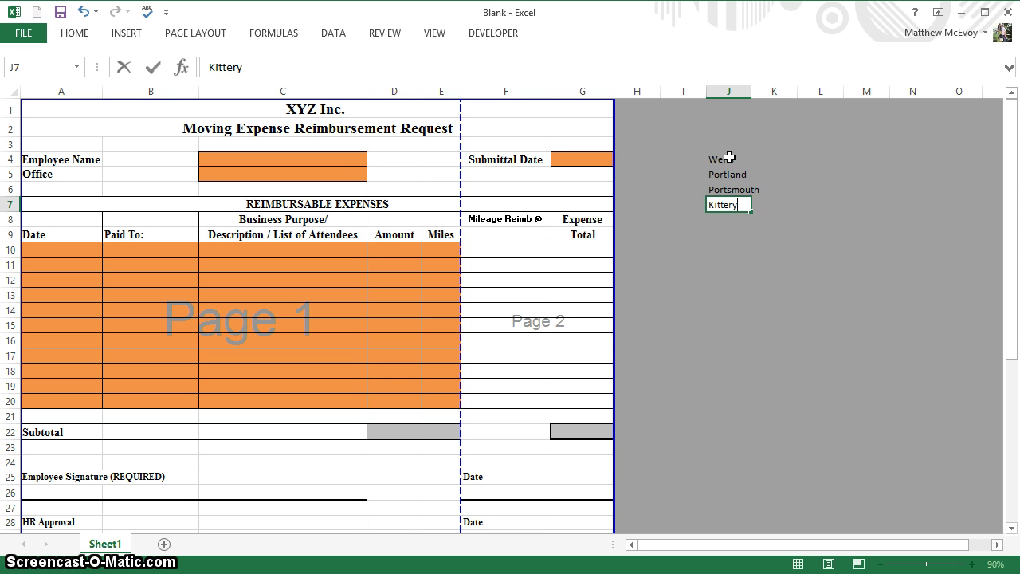
key(Return)
click(720, 158)
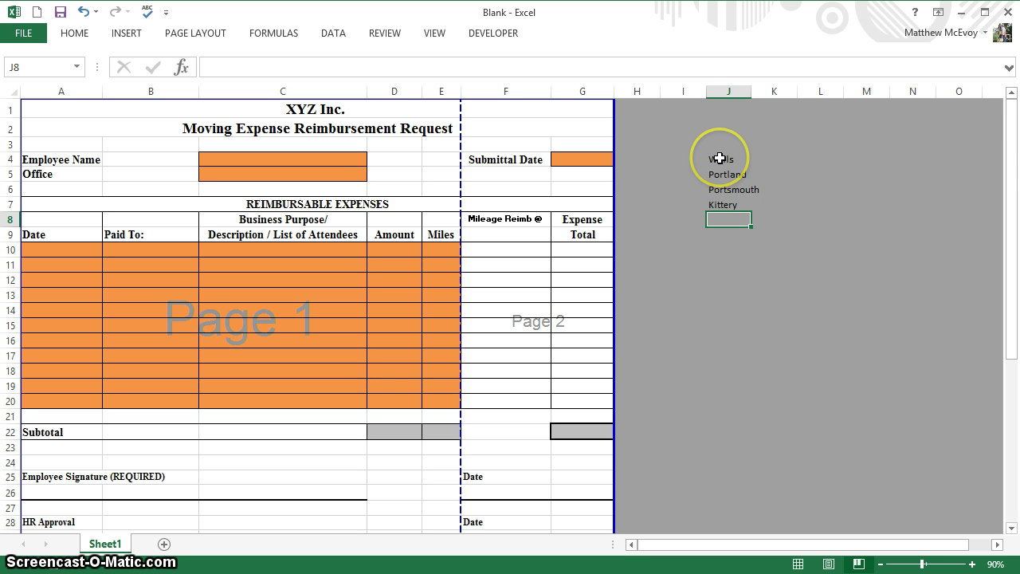
drag(720, 158, 720, 209)
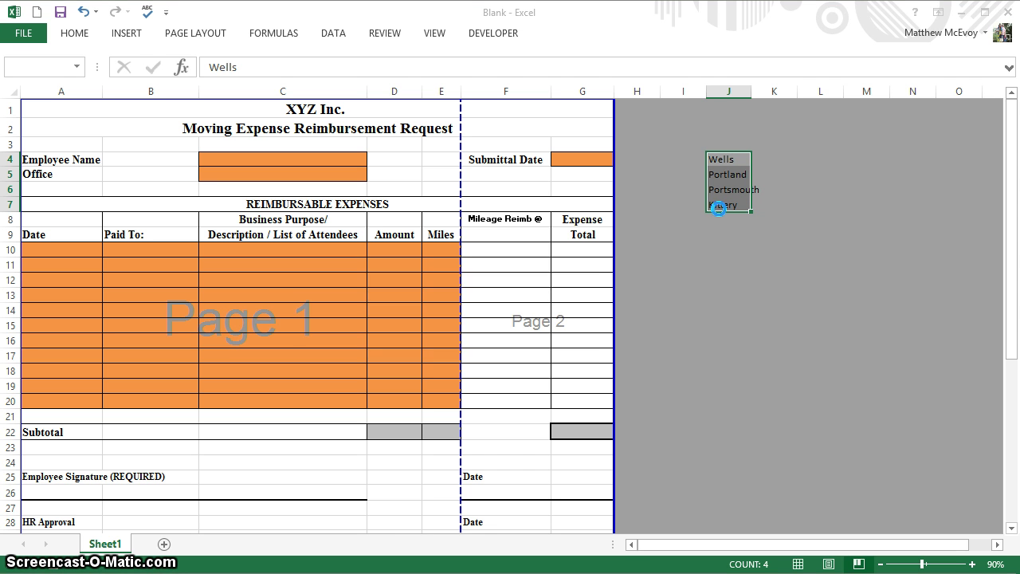
- Dismiss the spell-check completion message and pin the ribbon so it stays visible
click(480, 341)
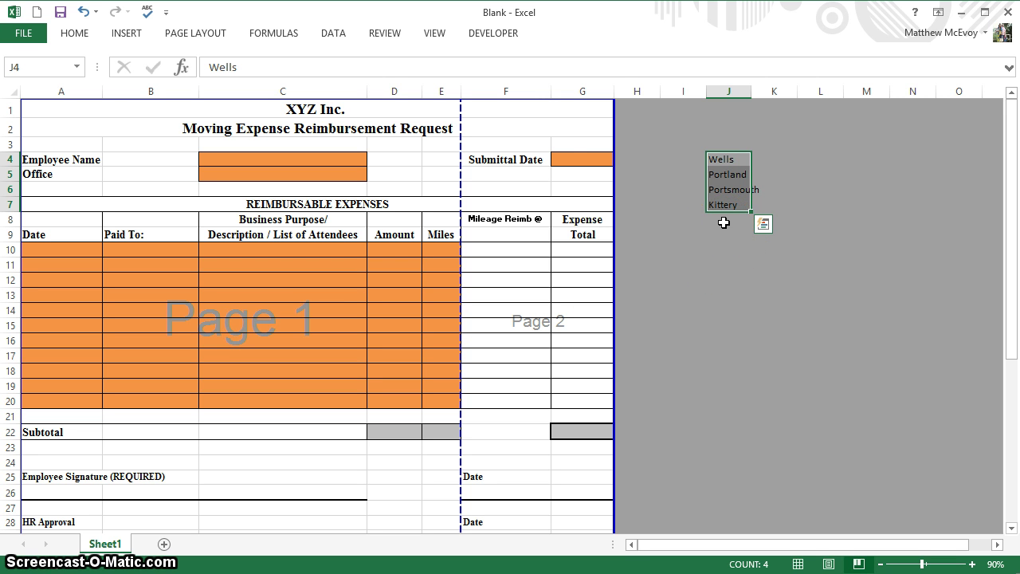
click(459, 132)
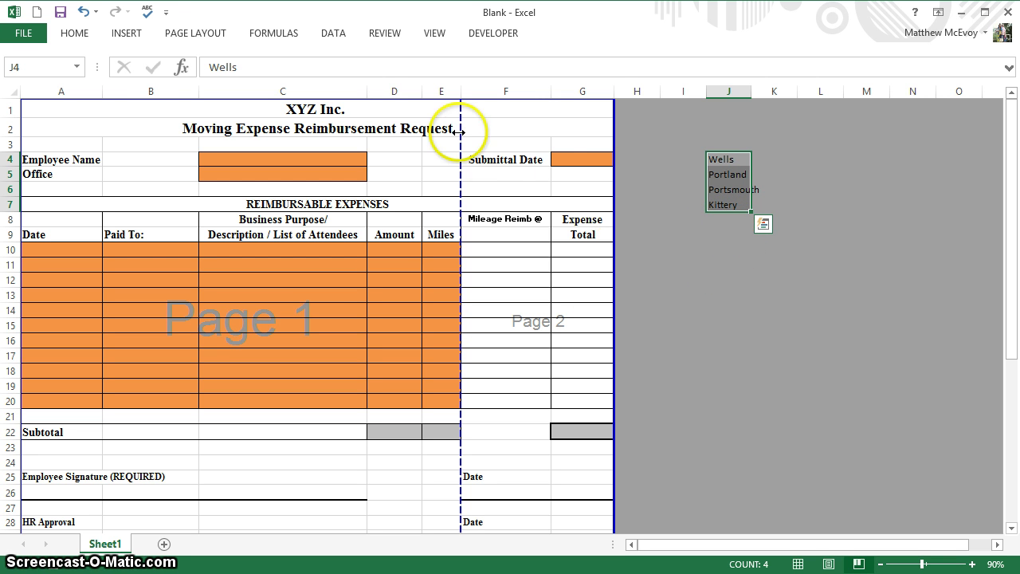
click(78, 35)
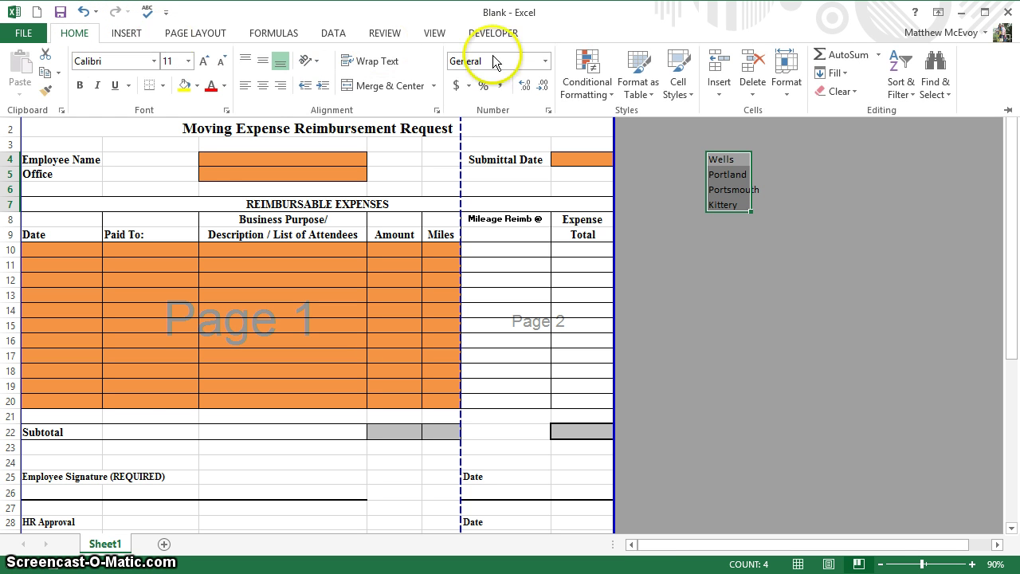
click(1008, 114)
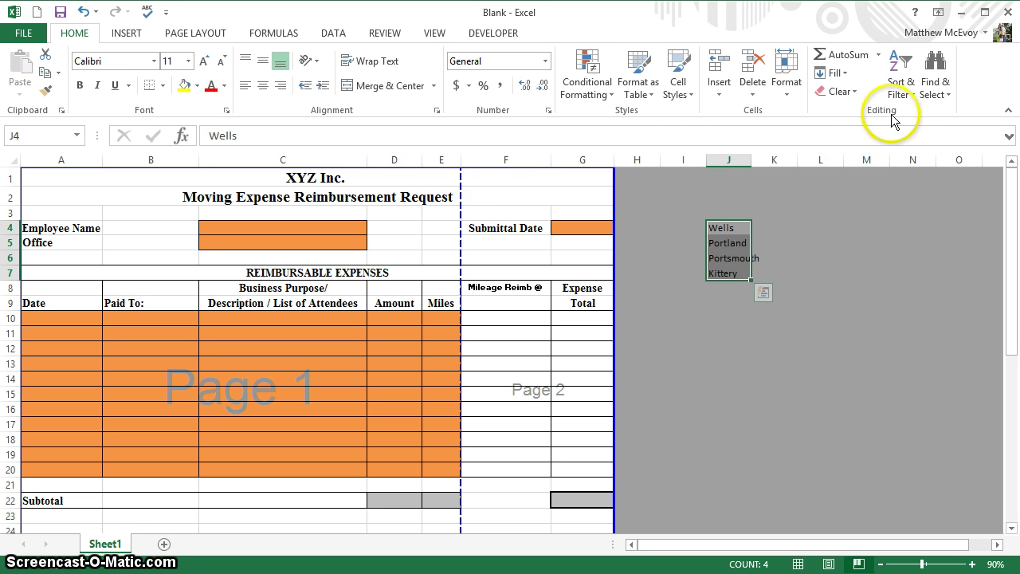
- Sort J4:J7 A to Z so it reads Kittery, Portland, Portsmouth, Wells
click(902, 89)
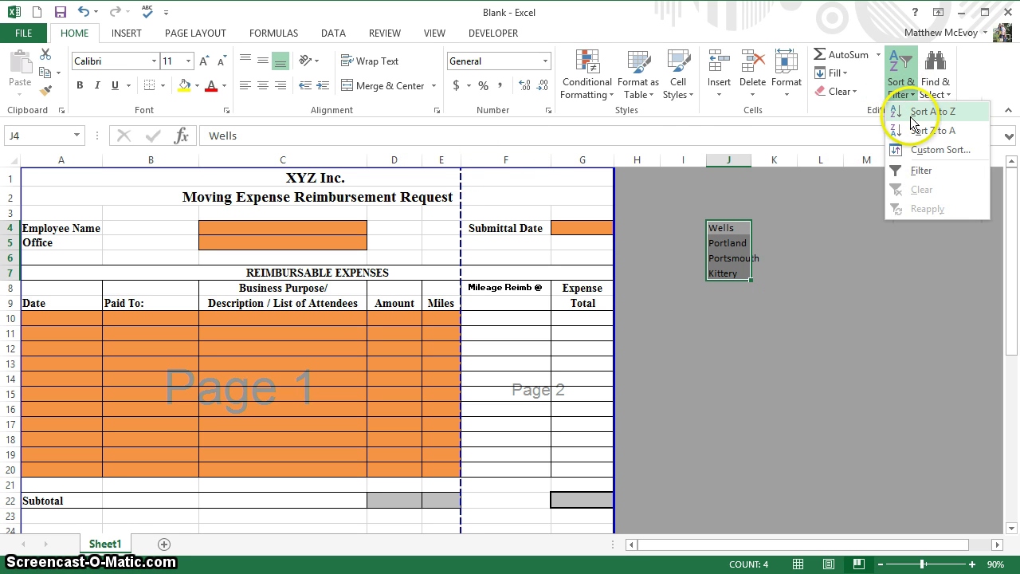
click(925, 111)
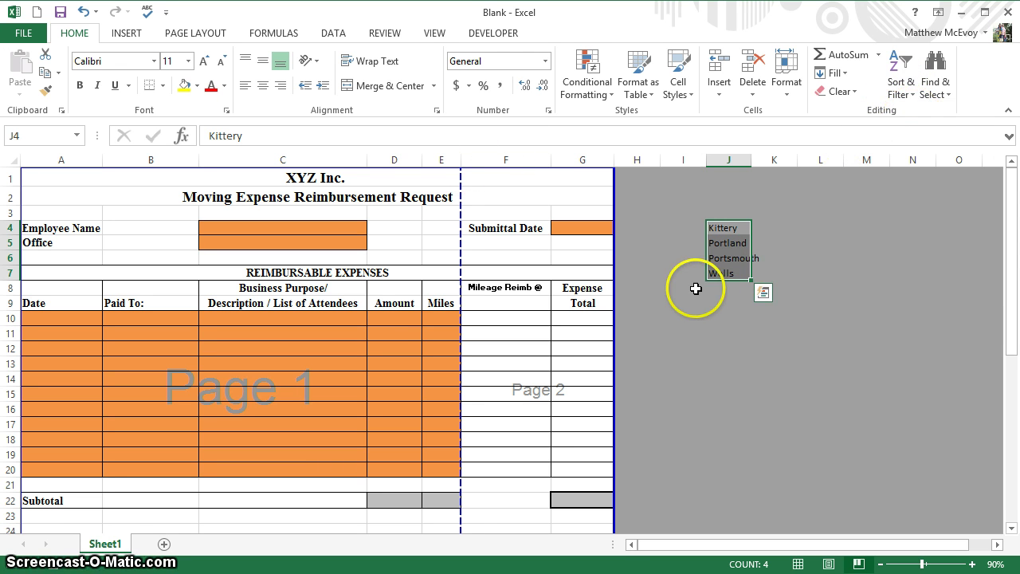
click(725, 288)
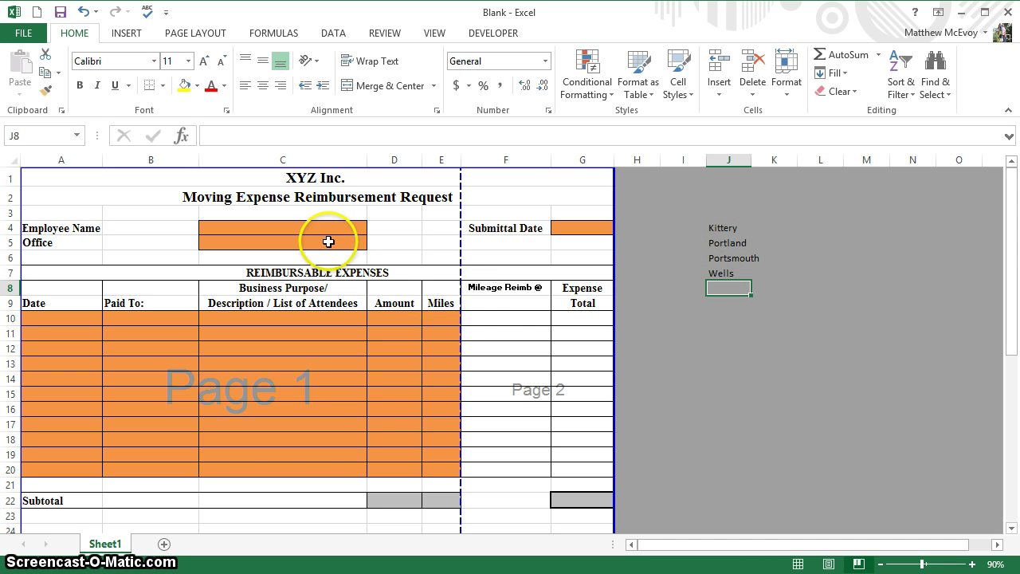
- Give C5 a List data validation rule with source =$J$4:$J$7
click(328, 241)
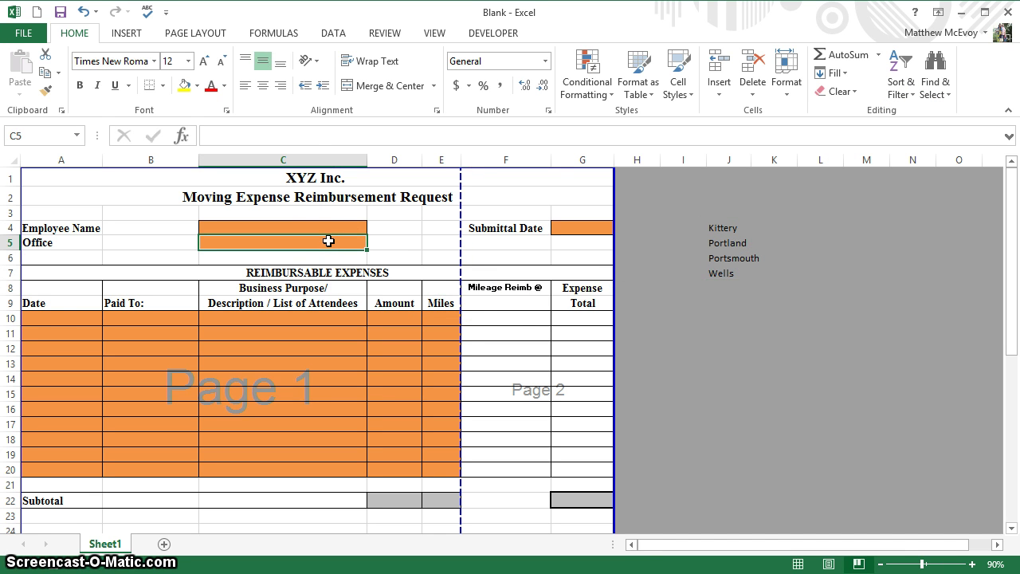
click(330, 36)
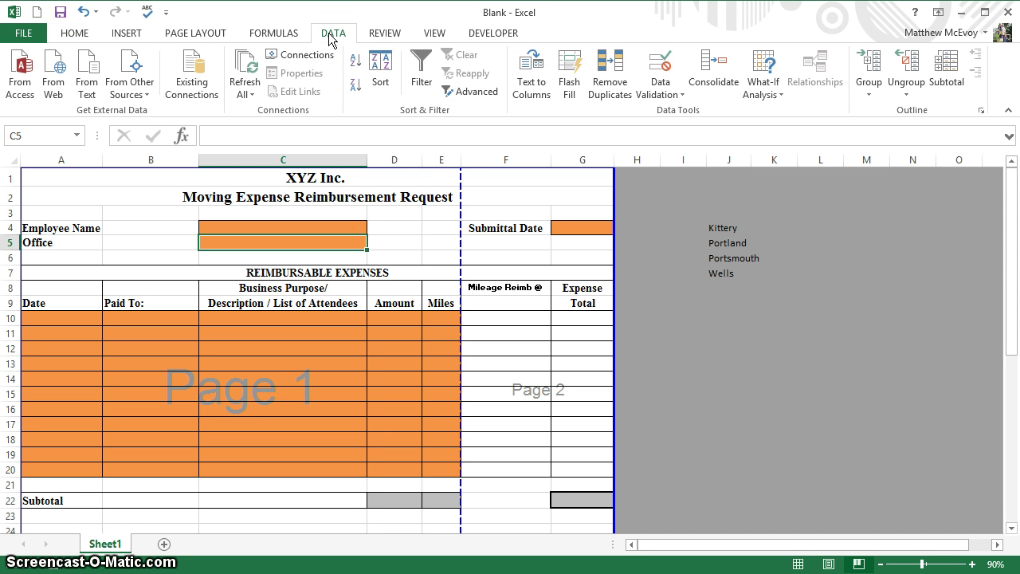
click(664, 94)
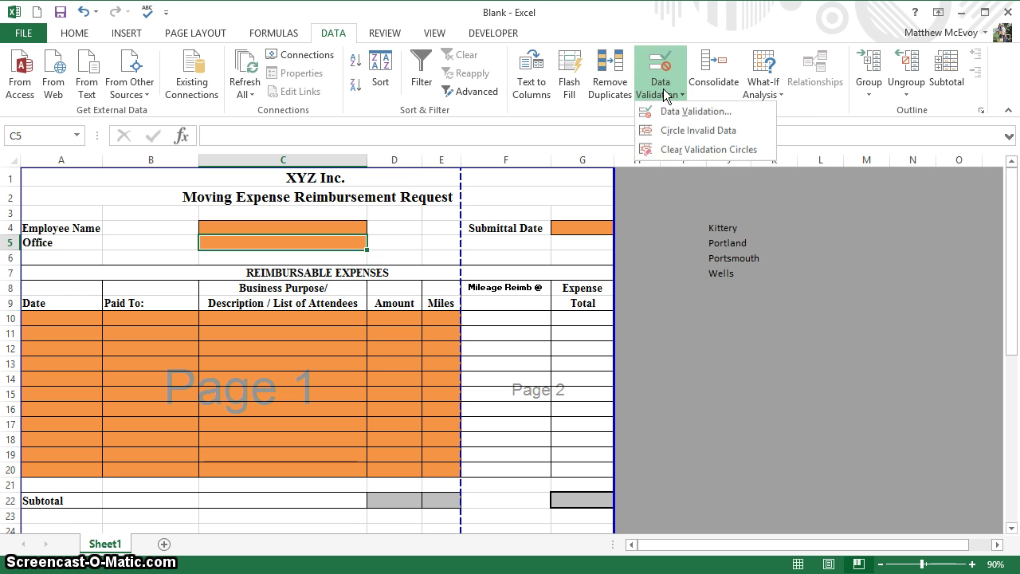
click(676, 116)
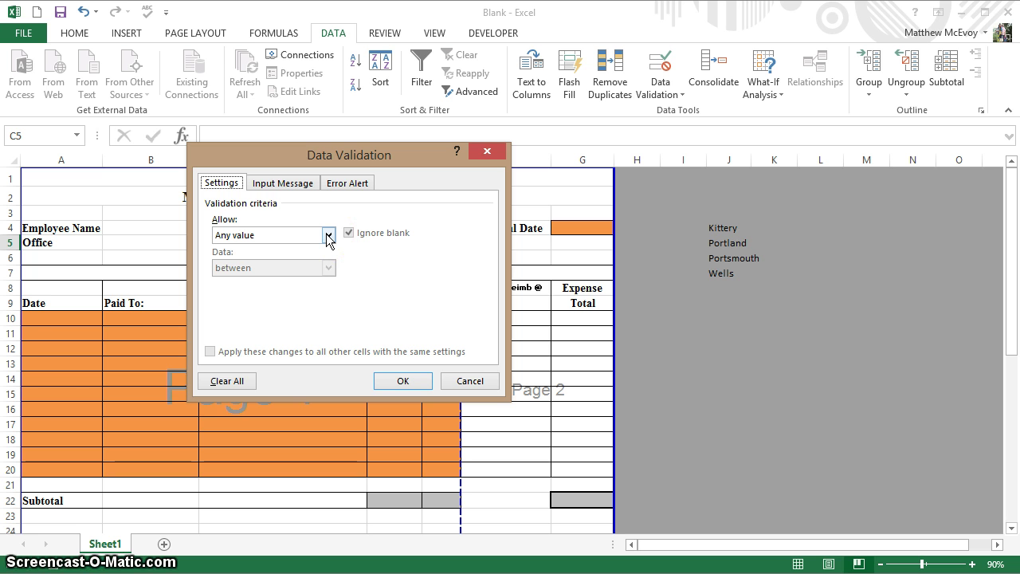
click(328, 235)
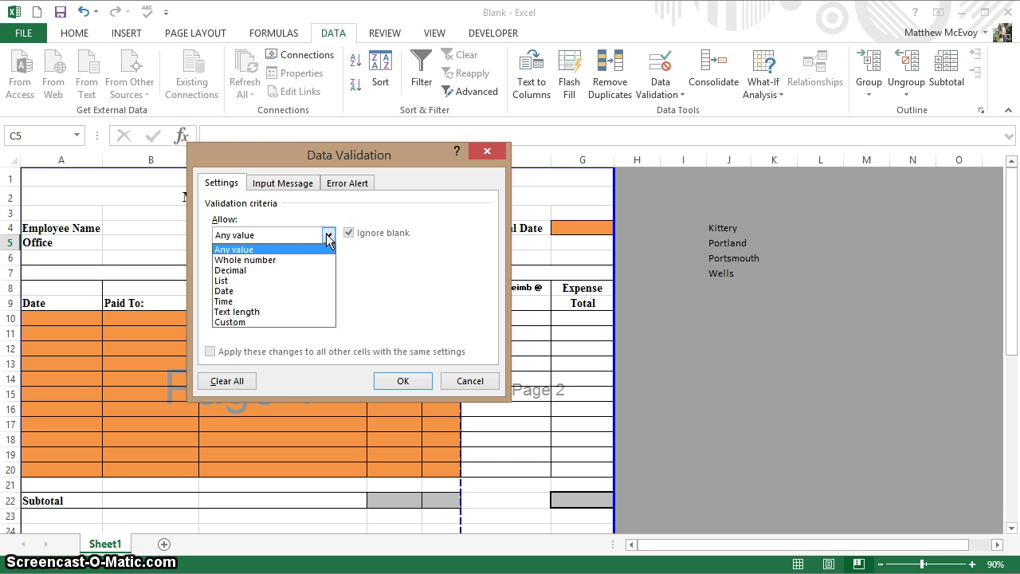
click(298, 283)
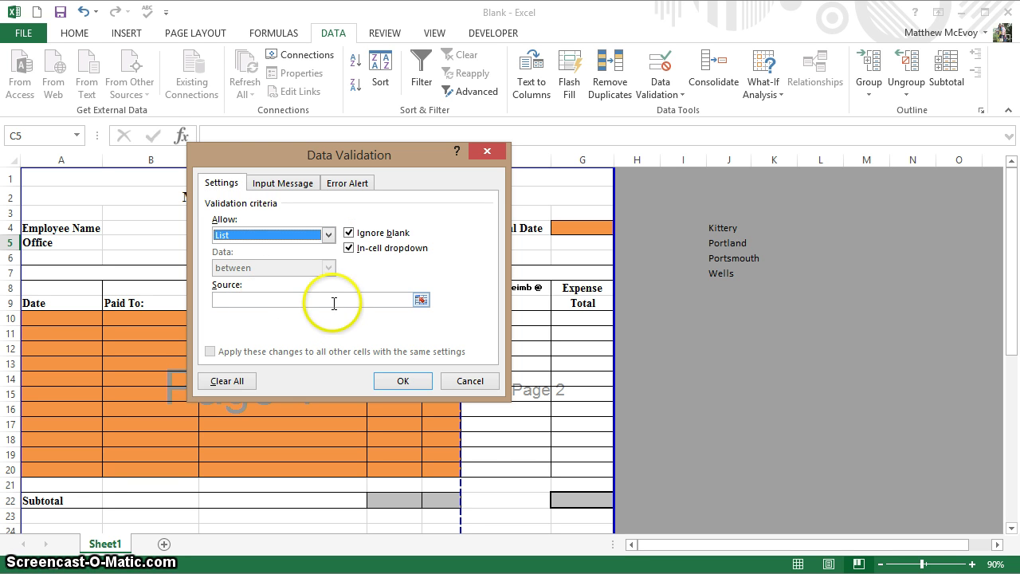
click(420, 300)
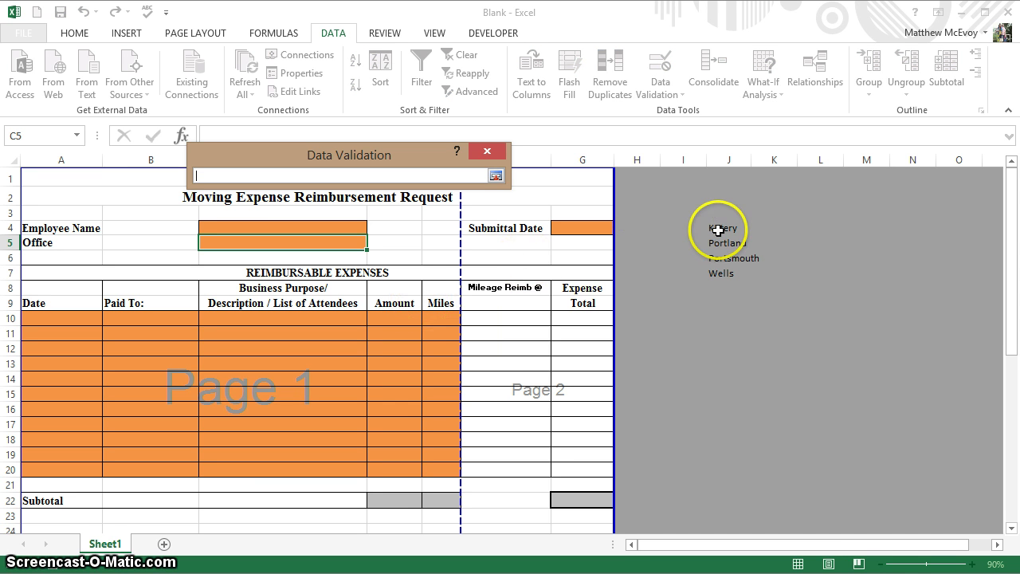
drag(718, 231, 718, 275)
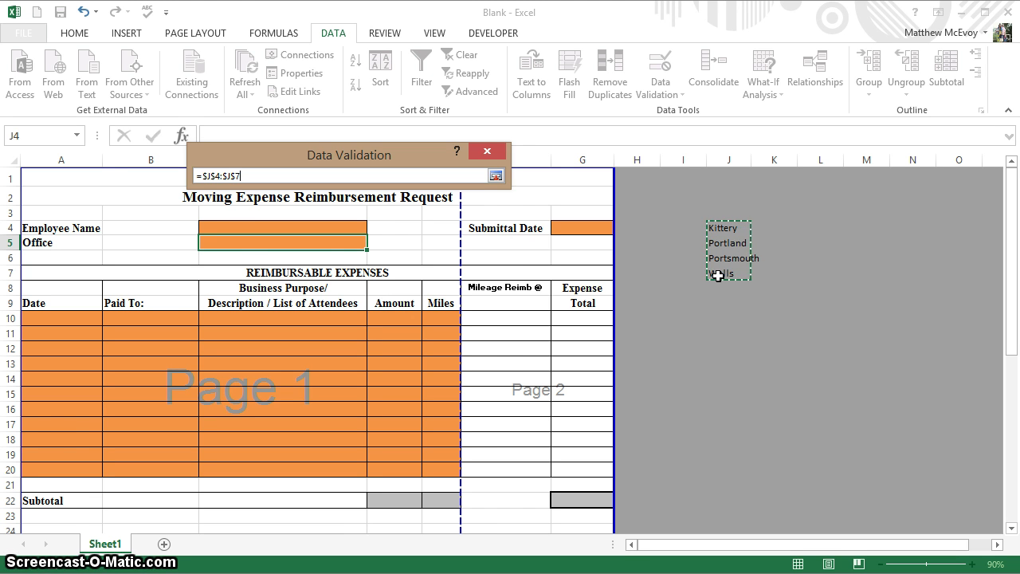
key(Return)
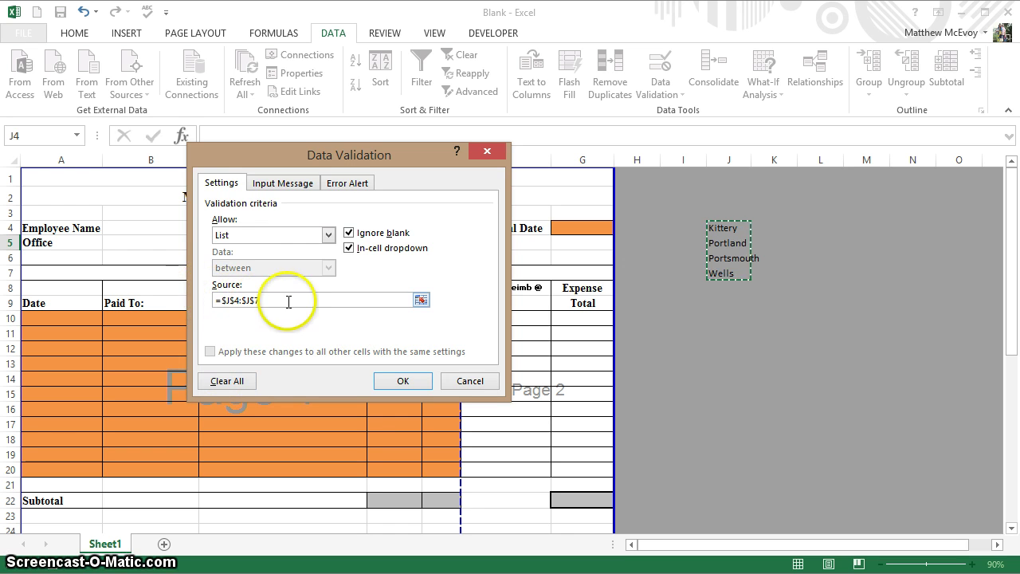
- Confirm the list rule and test C5's drop-down of Kittery, Portland, Portsmouth and Wells
click(404, 381)
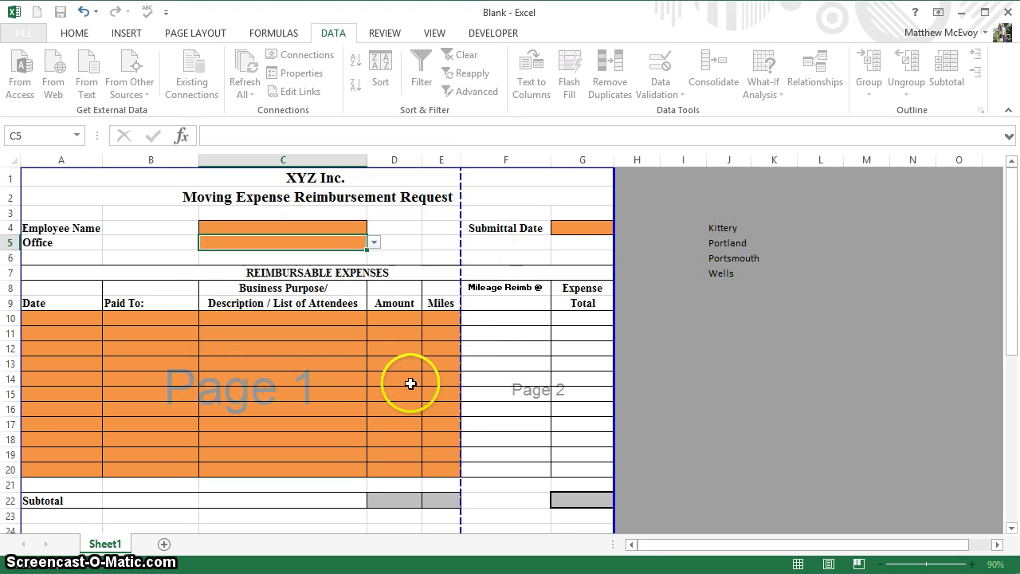
click(374, 242)
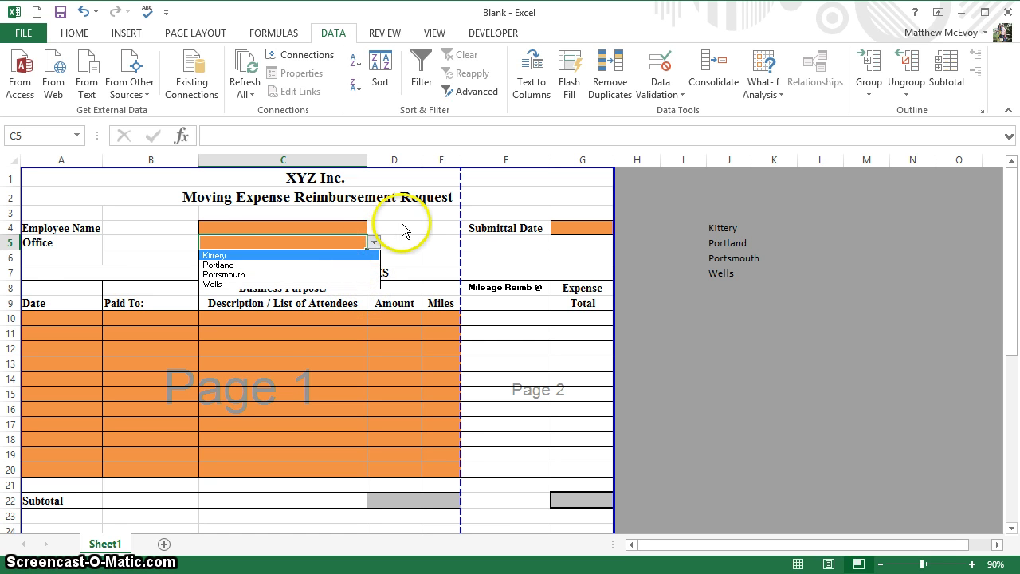
key(Escape)
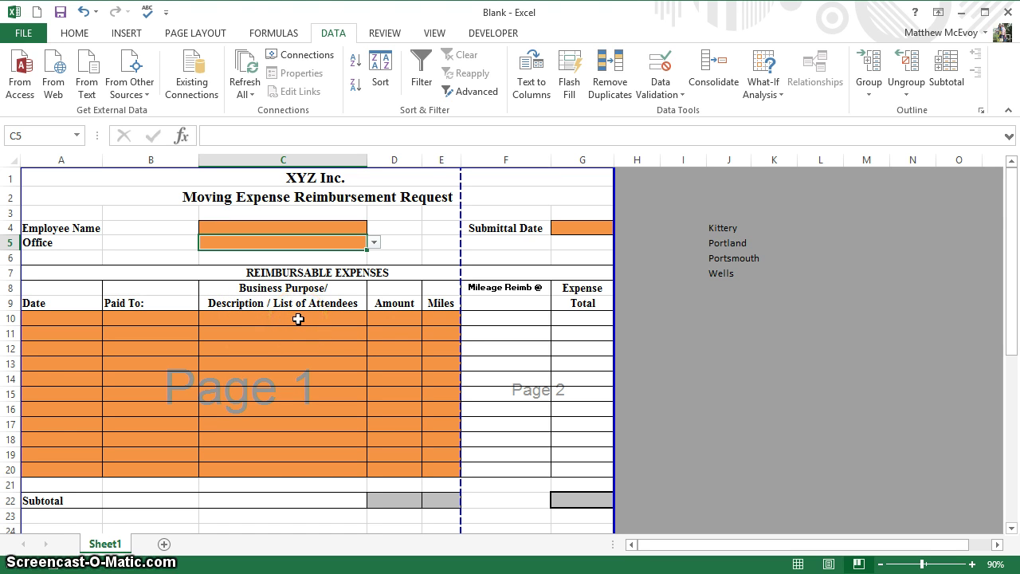
- Enter the 1.22 mileage rate in F9
click(440, 319)
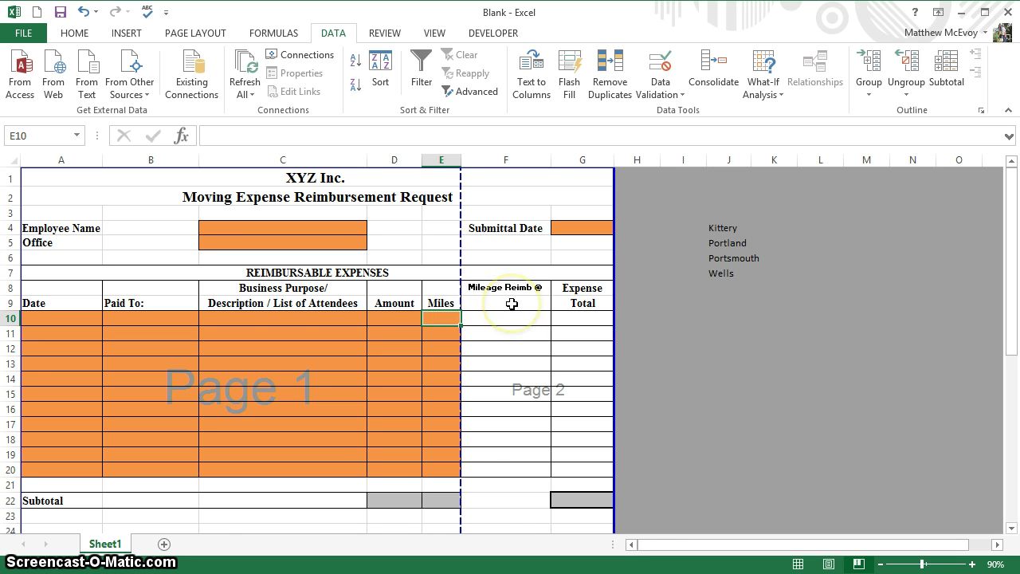
click(512, 304)
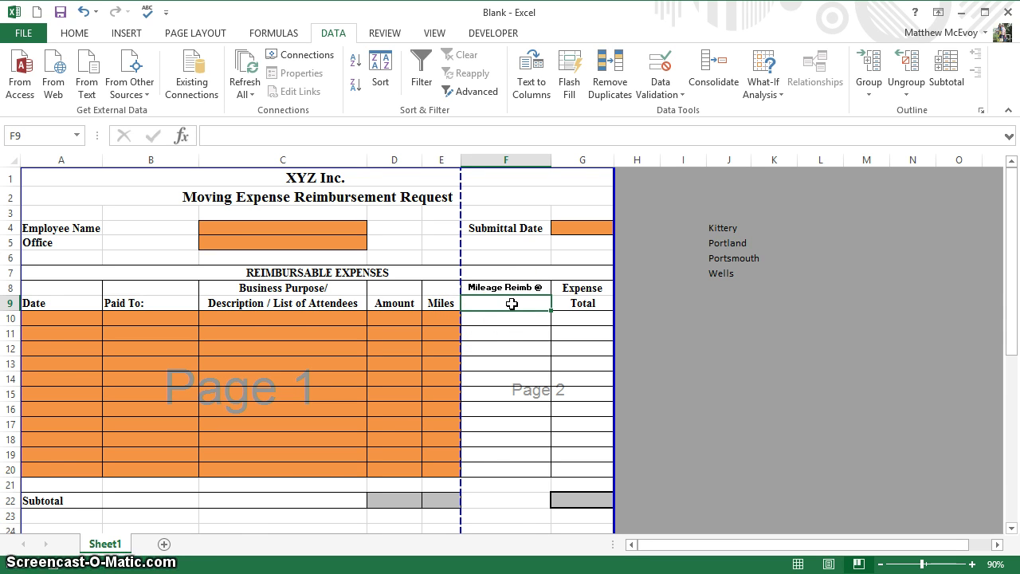
text(1.22)
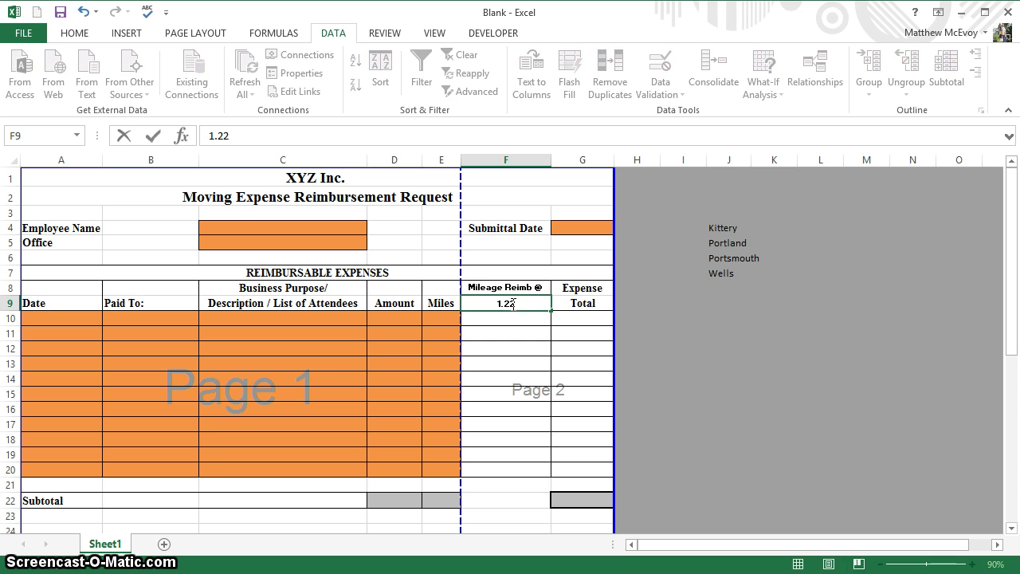
key(Return)
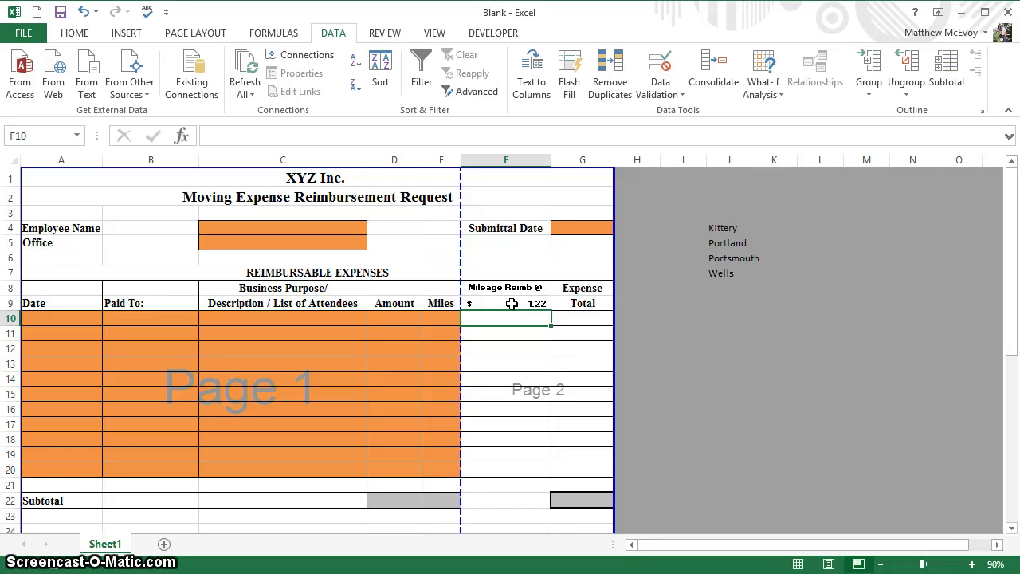
- Enter =$F$9*E10 in F10, fill it down to F20, and verify F11's copy
text(=)
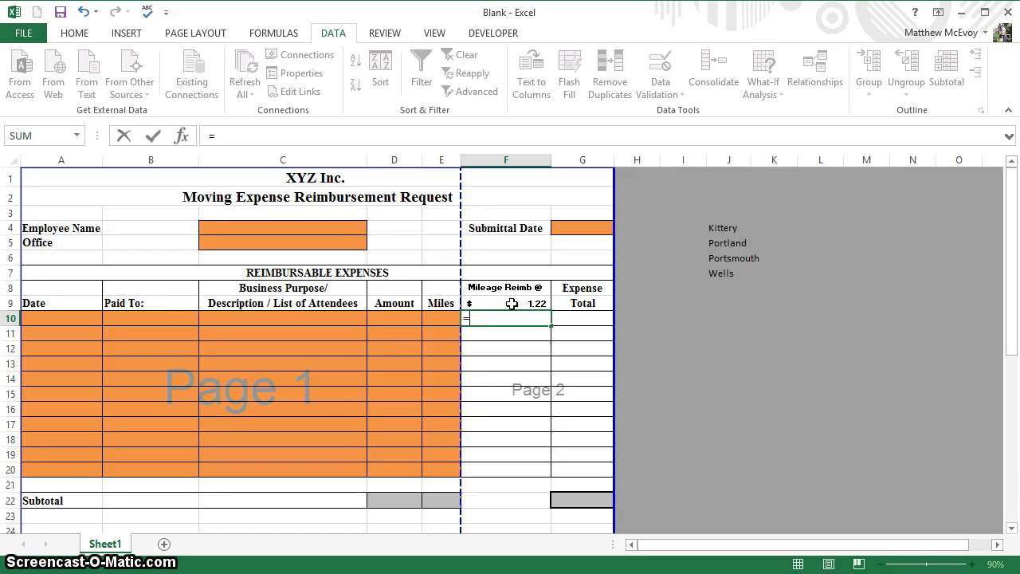
click(511, 303)
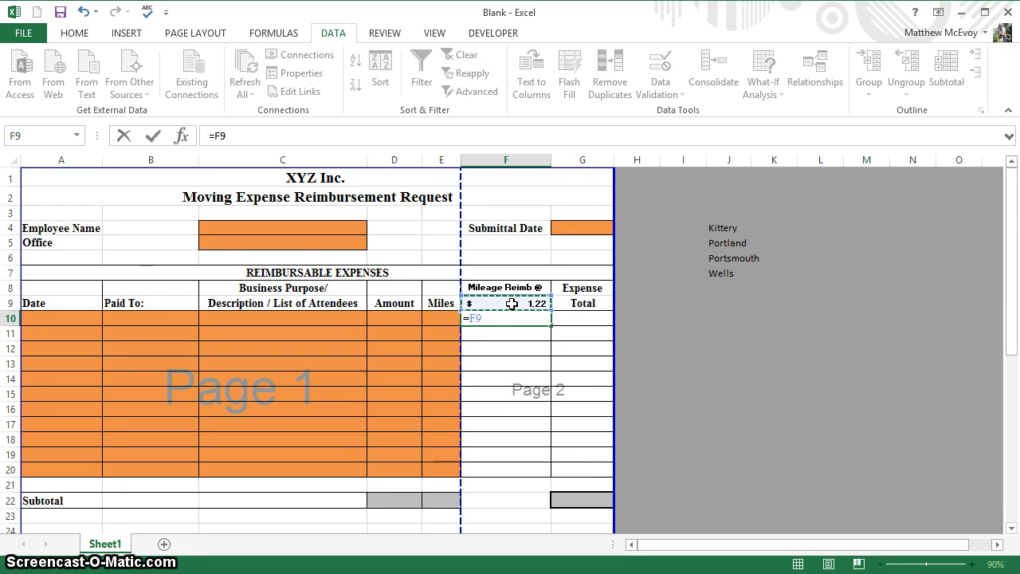
key(F4)
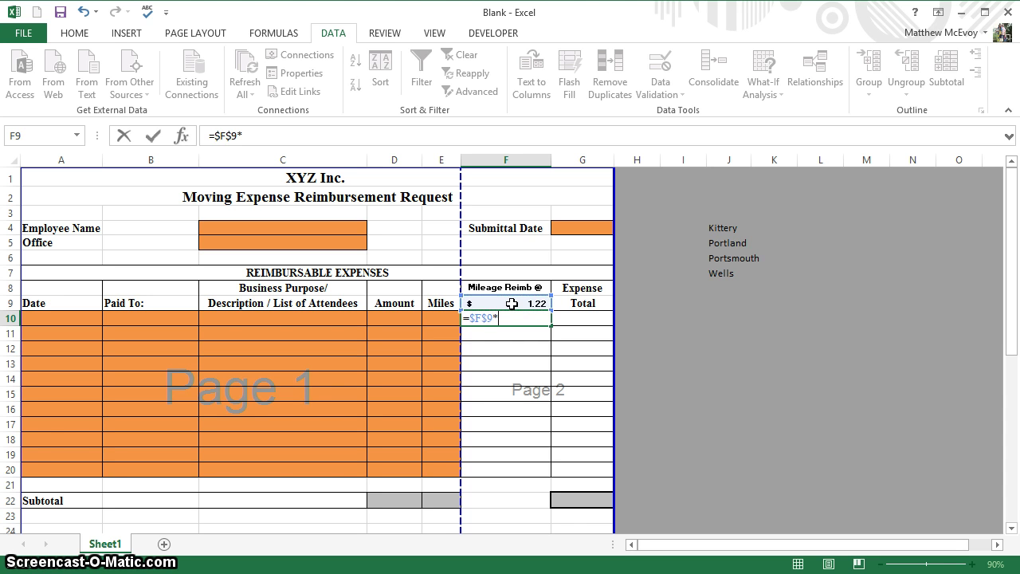
key(Left)
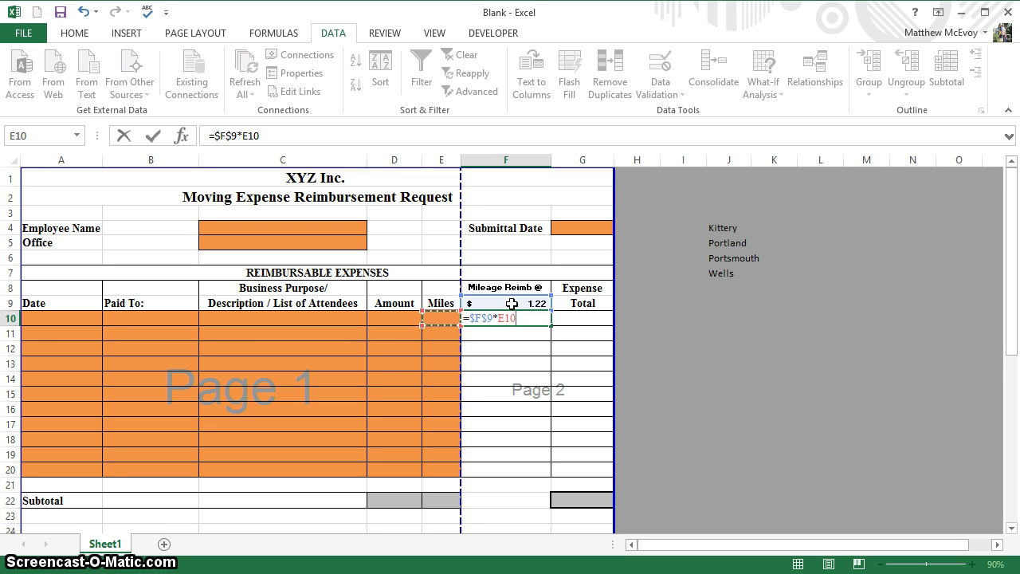
key(Return)
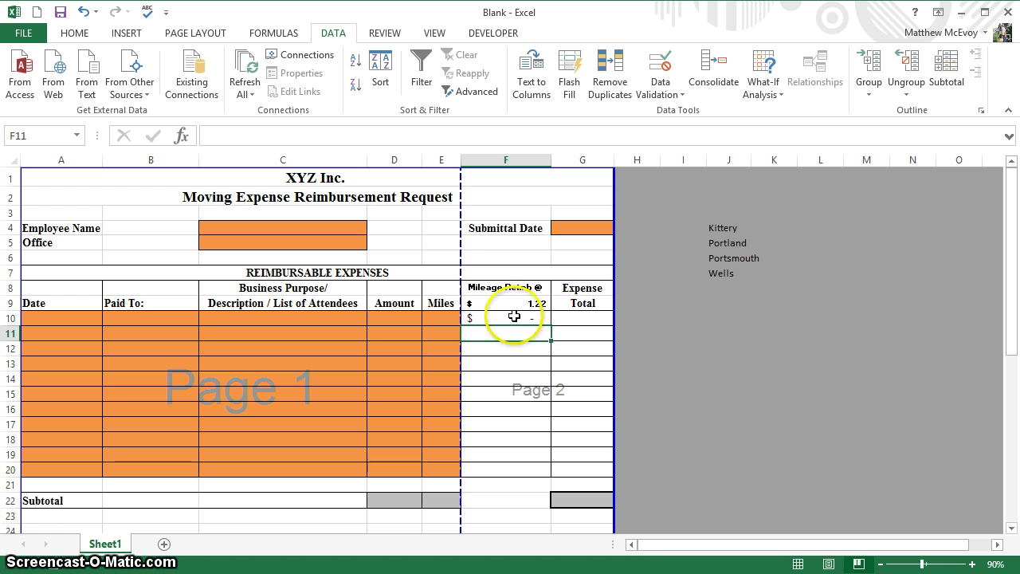
click(515, 317)
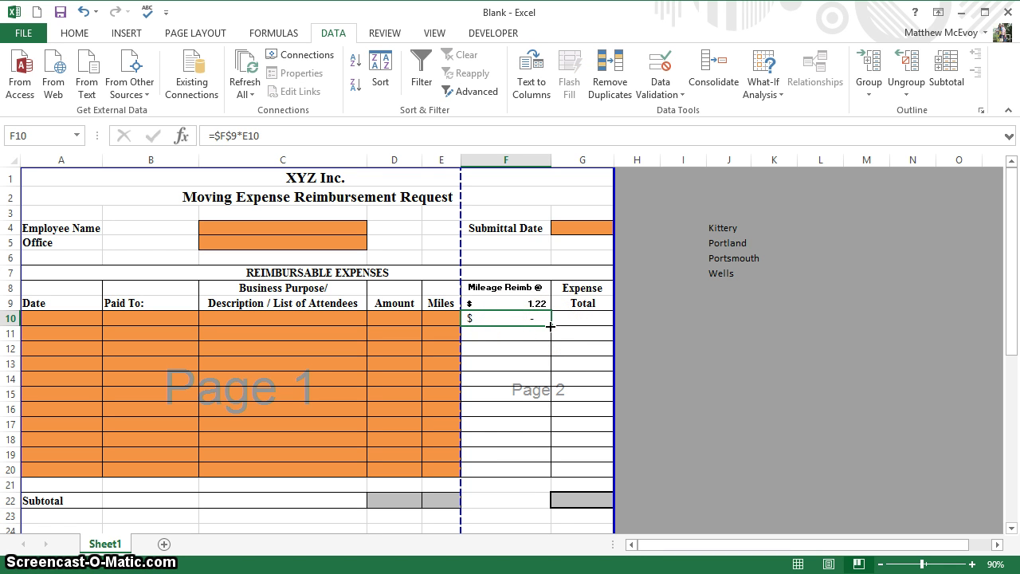
drag(550, 326, 521, 472)
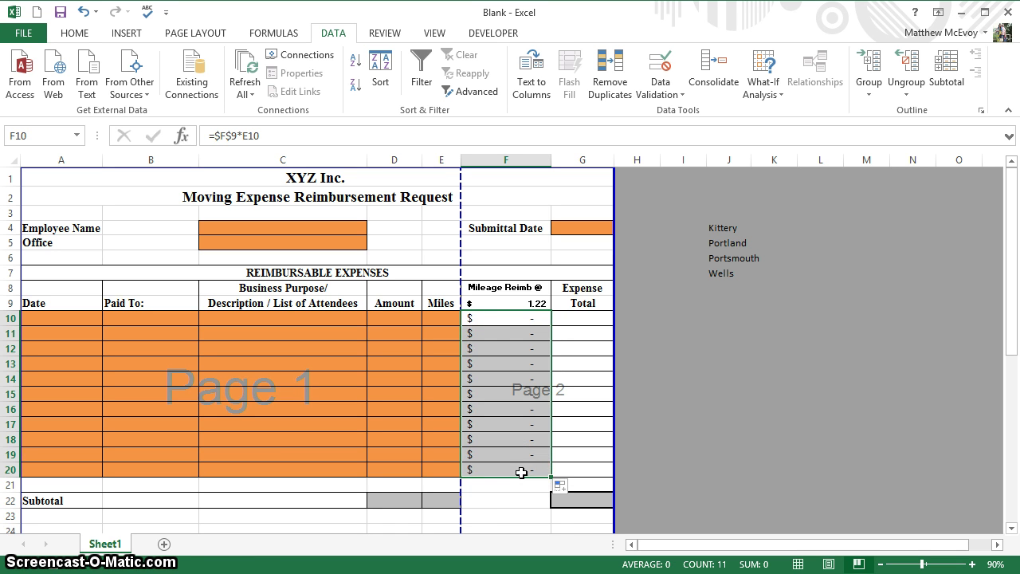
double_click(489, 335)
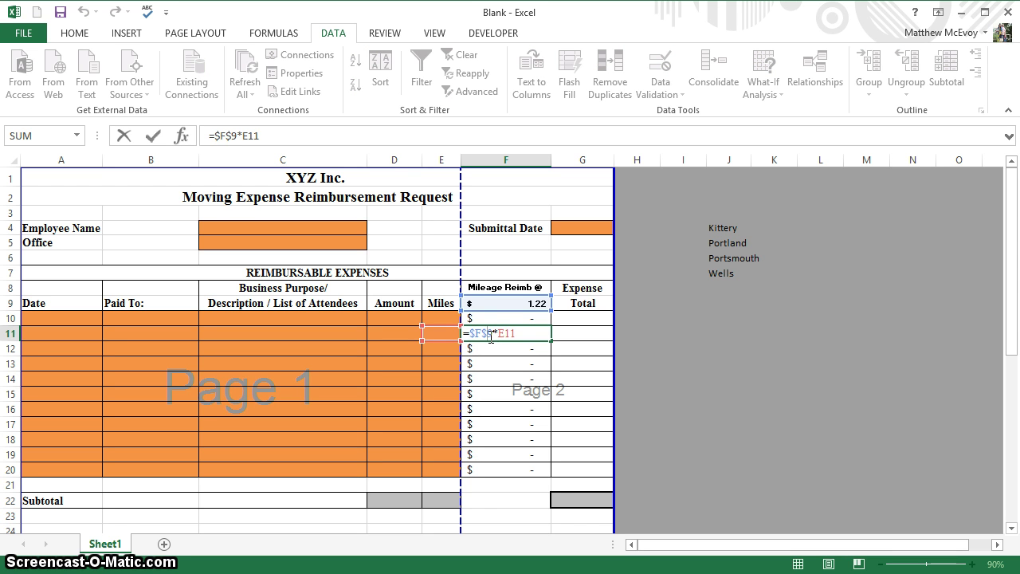
key(Return)
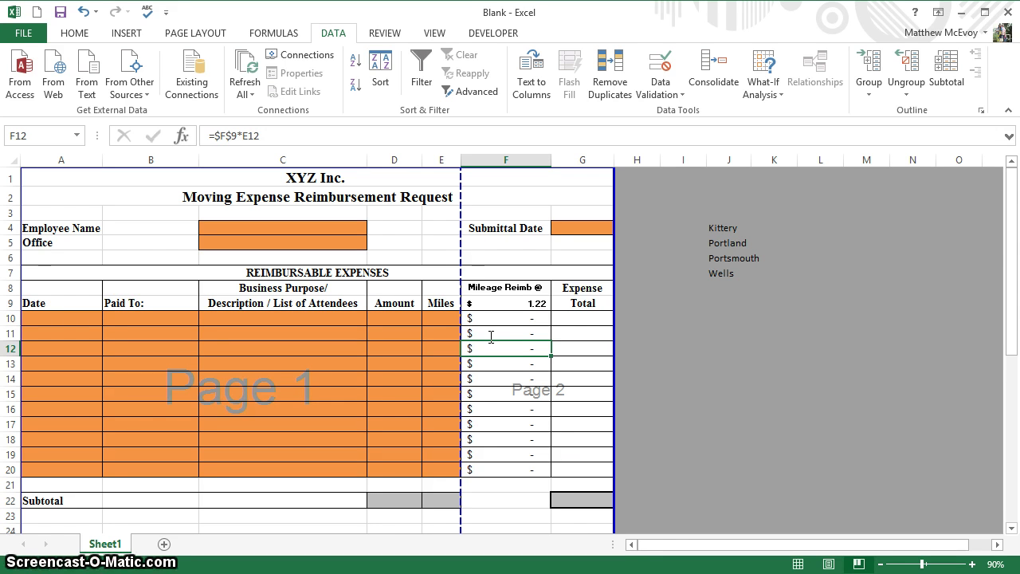
- Enter =F10+D10 in G10 and fill it down through G20
click(571, 319)
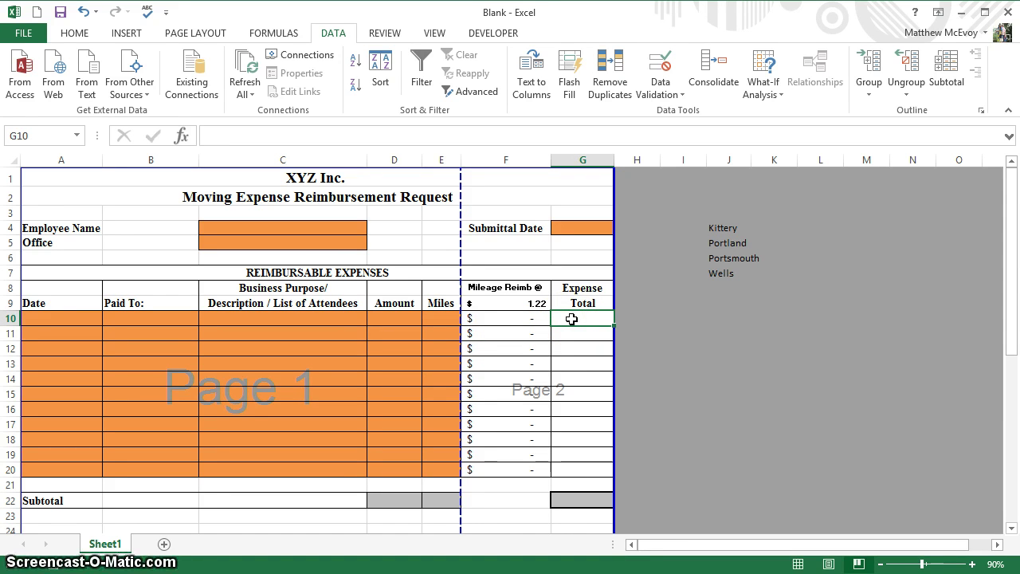
text(=)
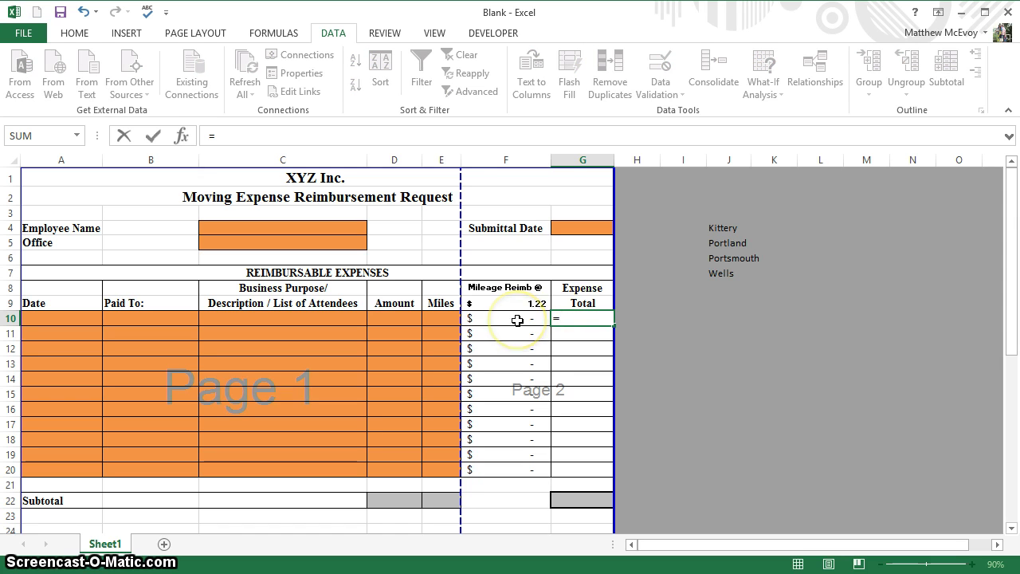
click(518, 320)
text(+)
click(517, 321)
key(Left)
key(Left)
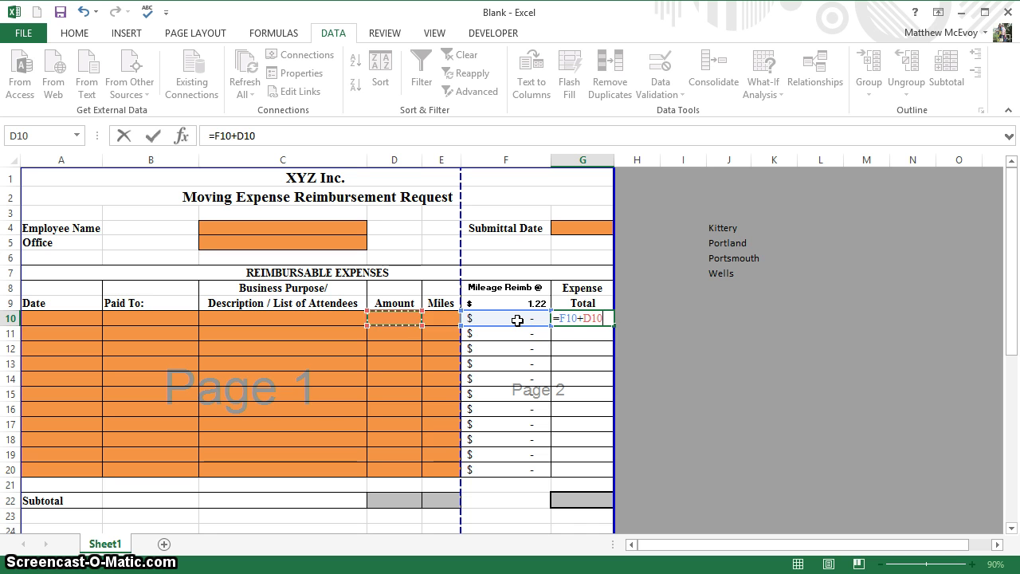
key(Return)
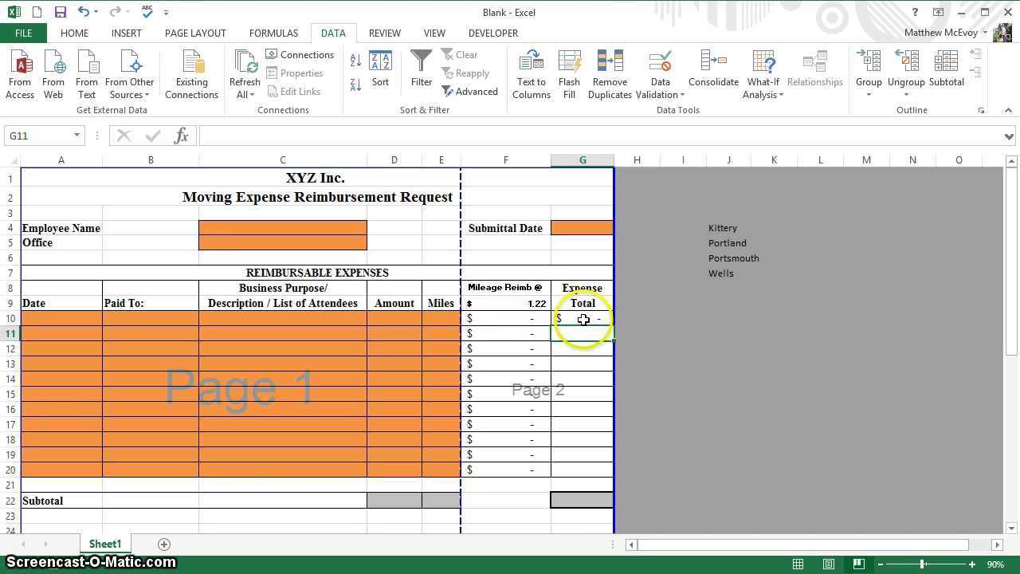
click(583, 319)
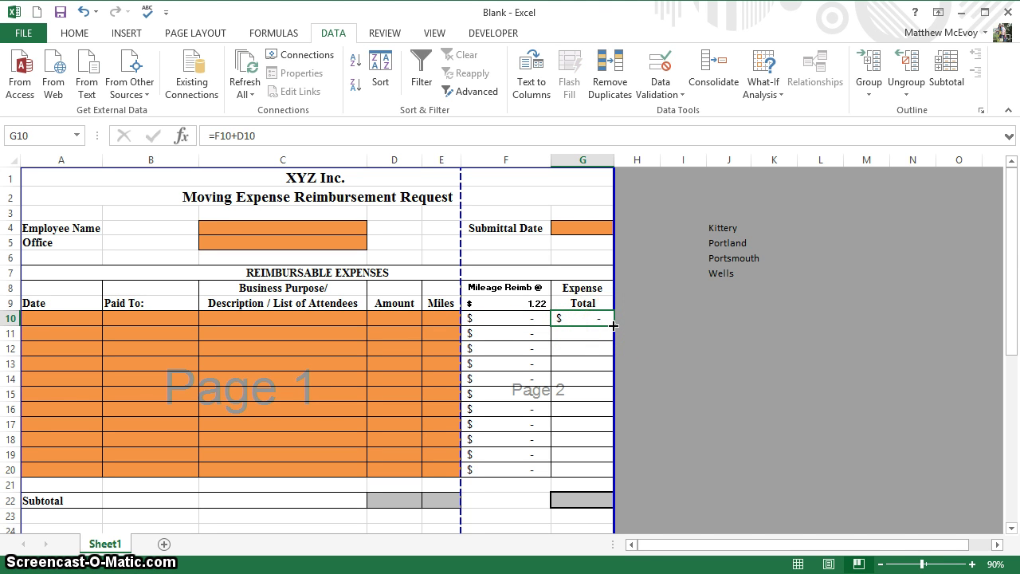
drag(614, 324, 596, 479)
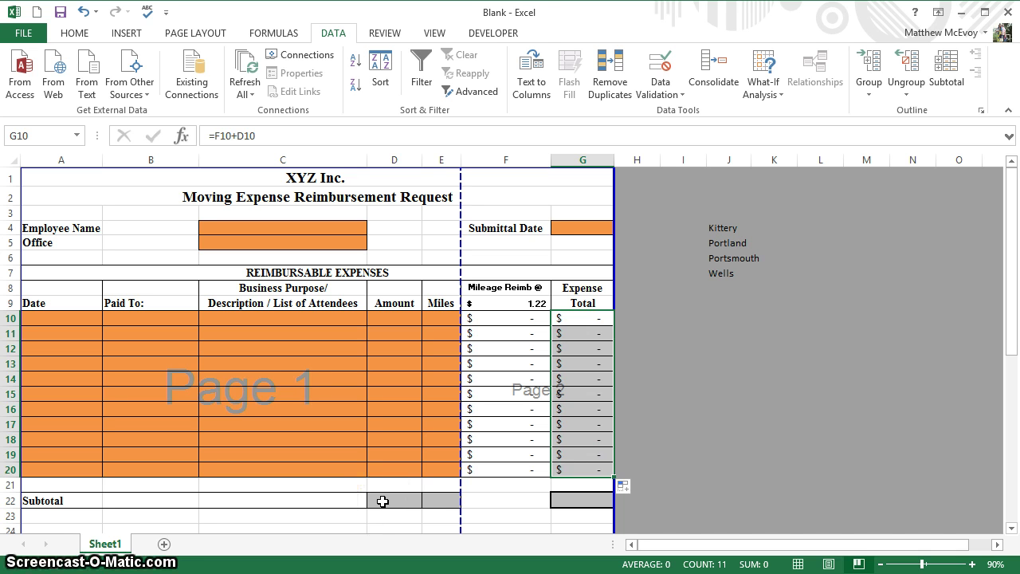
- Enter =SUM(D10:D20) in the Amount subtotal cell D22
click(383, 501)
text(=sum)
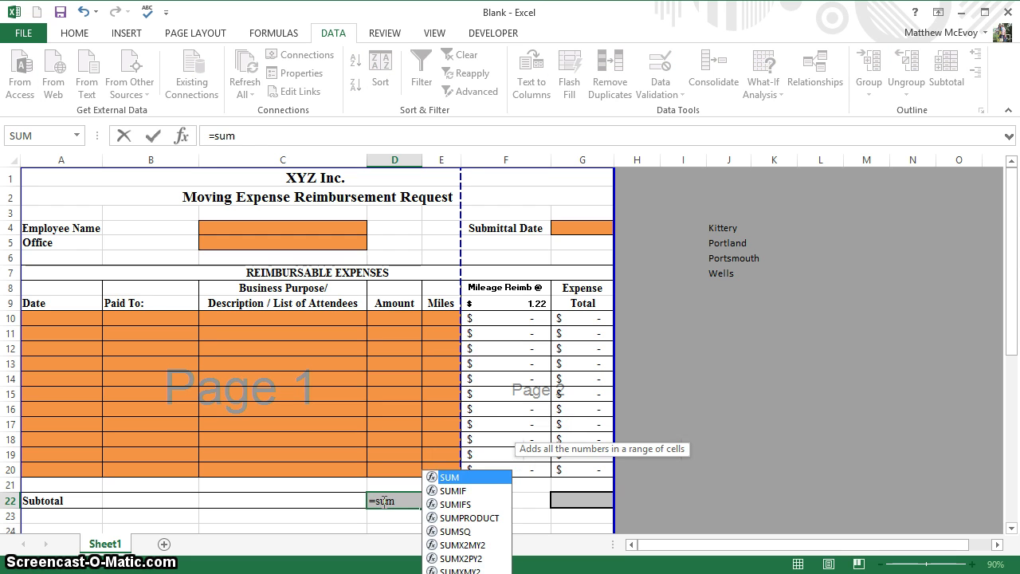
key(Tab)
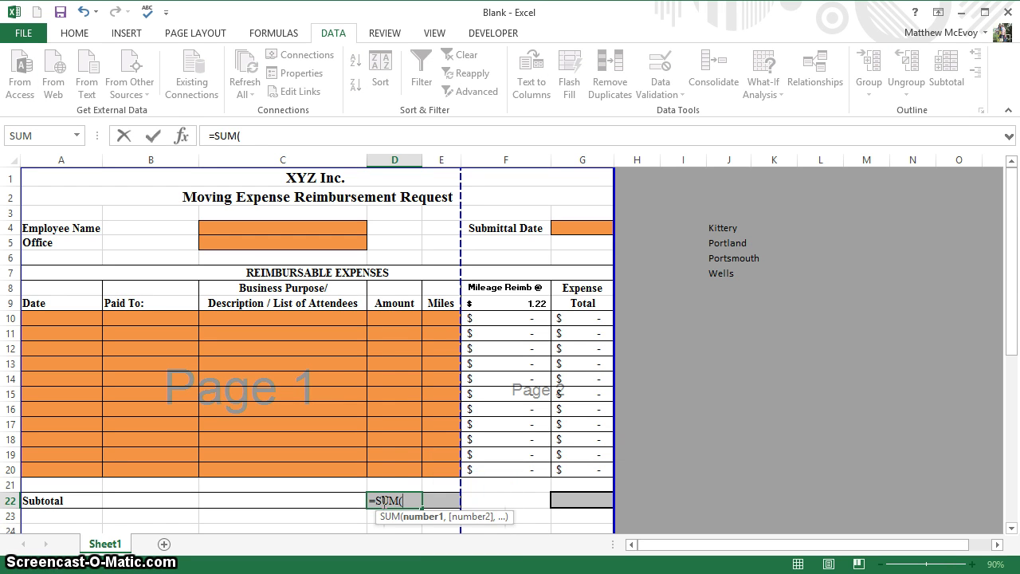
click(397, 318)
drag(397, 318, 399, 473)
key(Return)
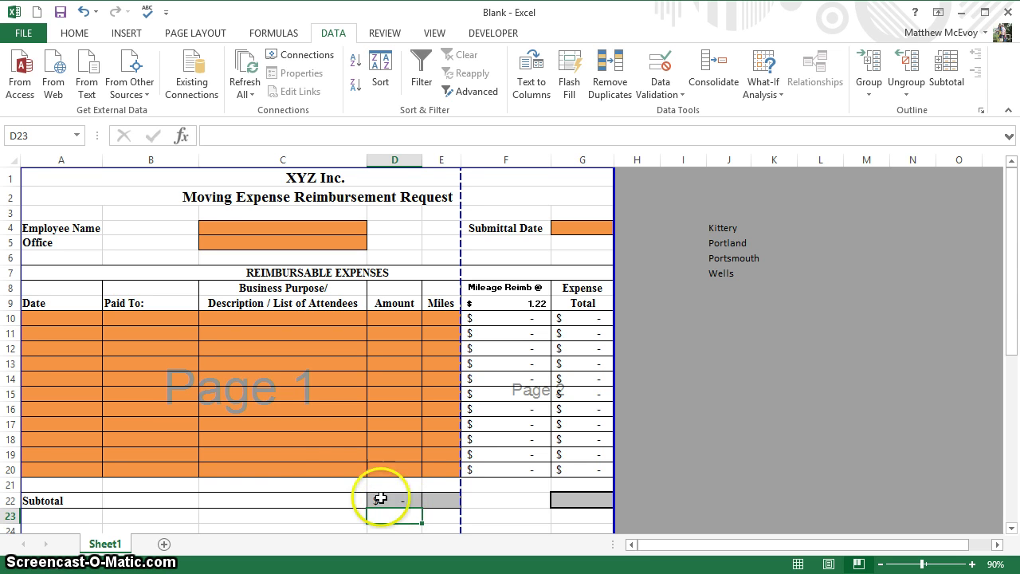
- Apply the Accounting number format to mileage reimbursement cell F10
click(74, 36)
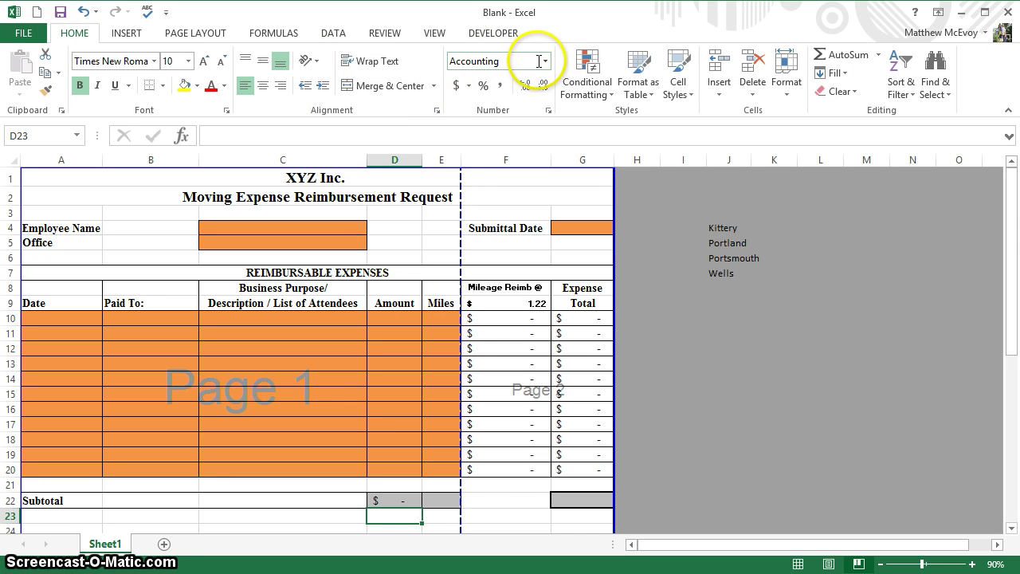
click(498, 322)
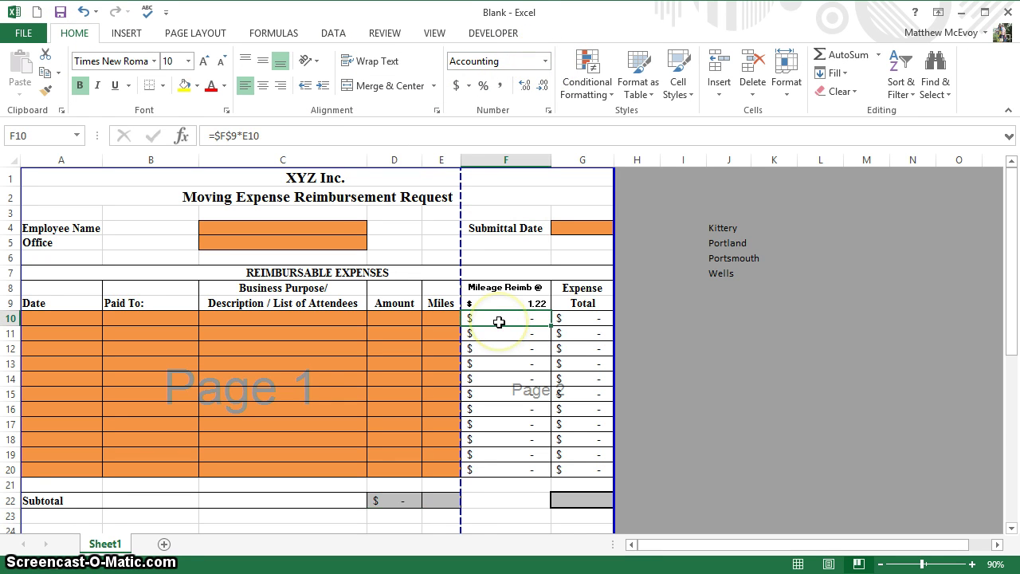
click(546, 62)
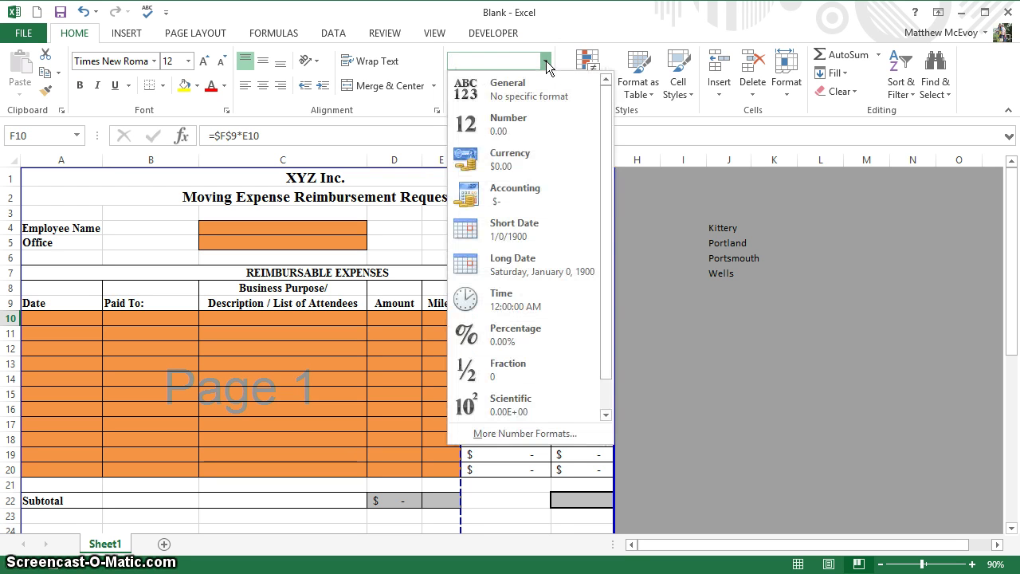
click(515, 198)
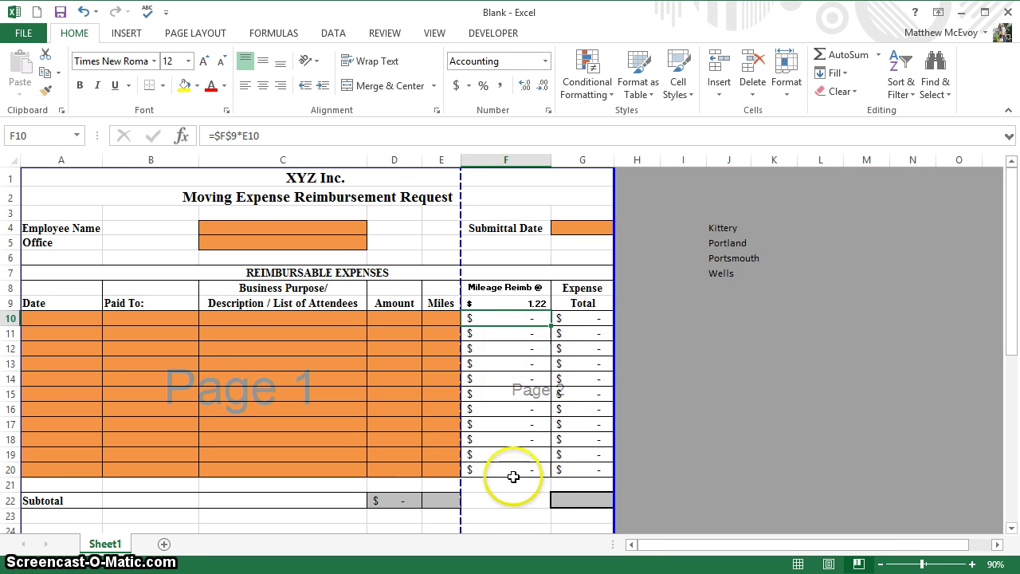
click(567, 501)
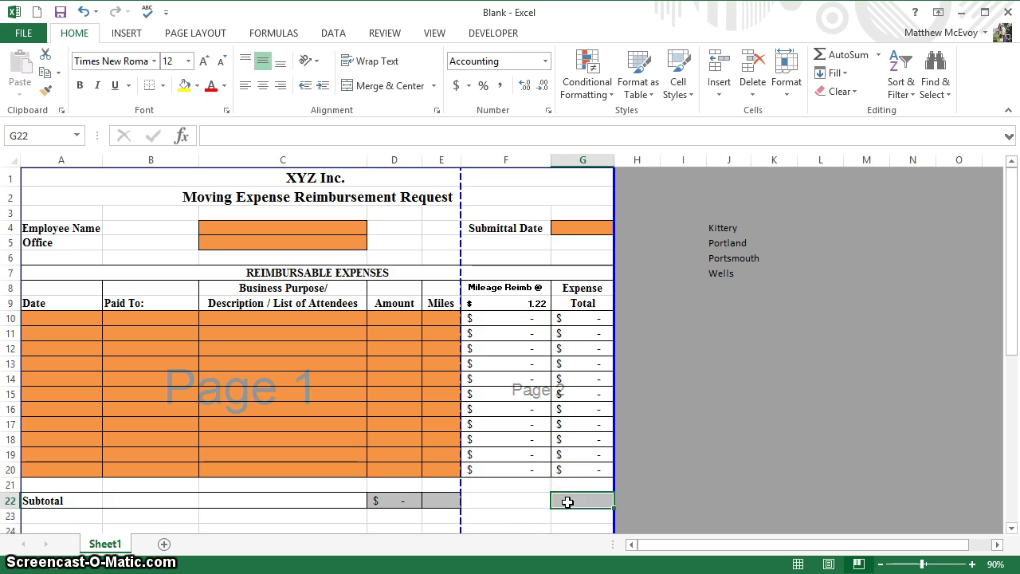
- Enter =SUM(E10:E20) in the Miles subtotal cell E22
click(430, 504)
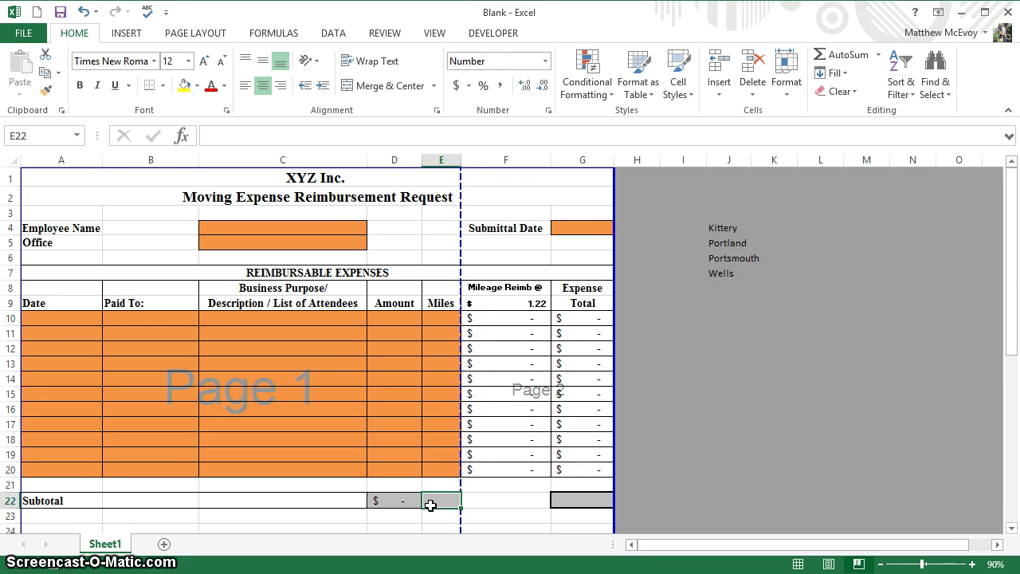
text(=)
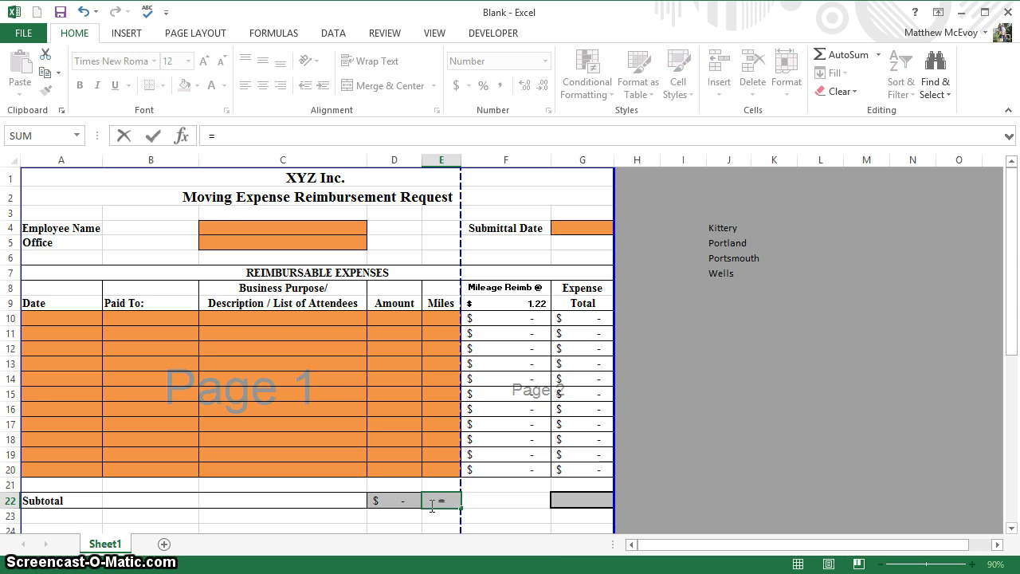
text(sum)
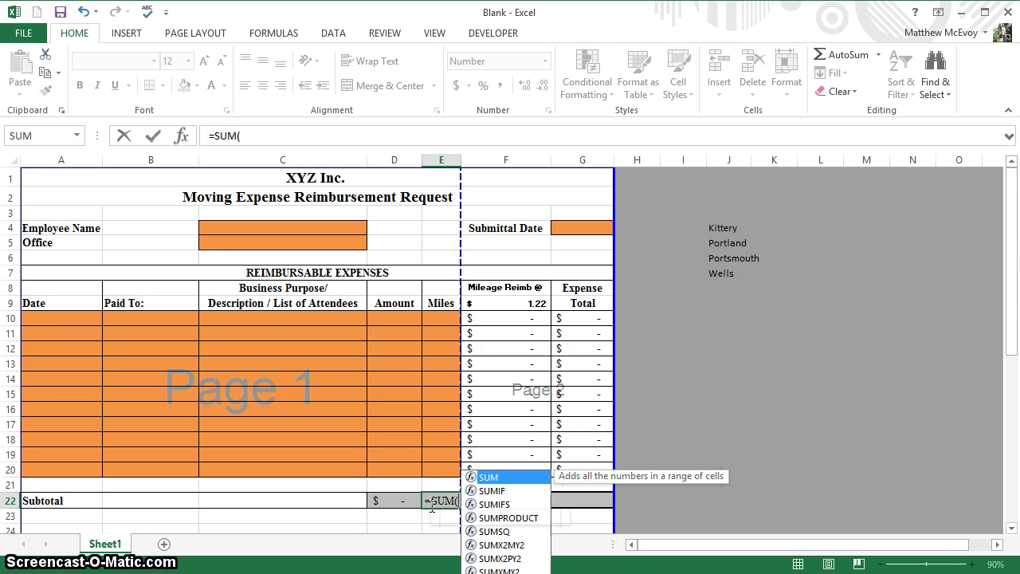
key(Tab)
drag(439, 314, 446, 478)
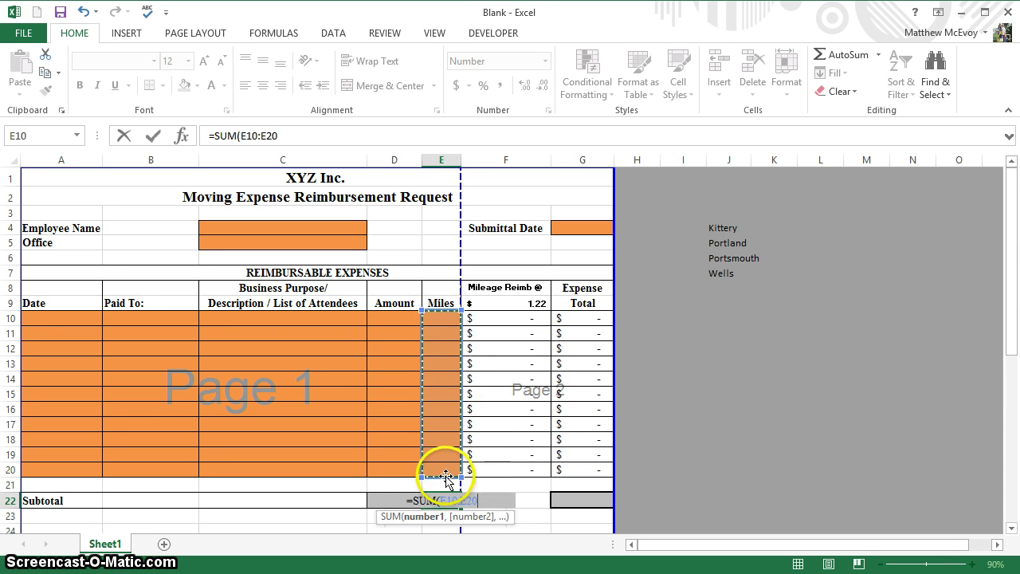
key(Return)
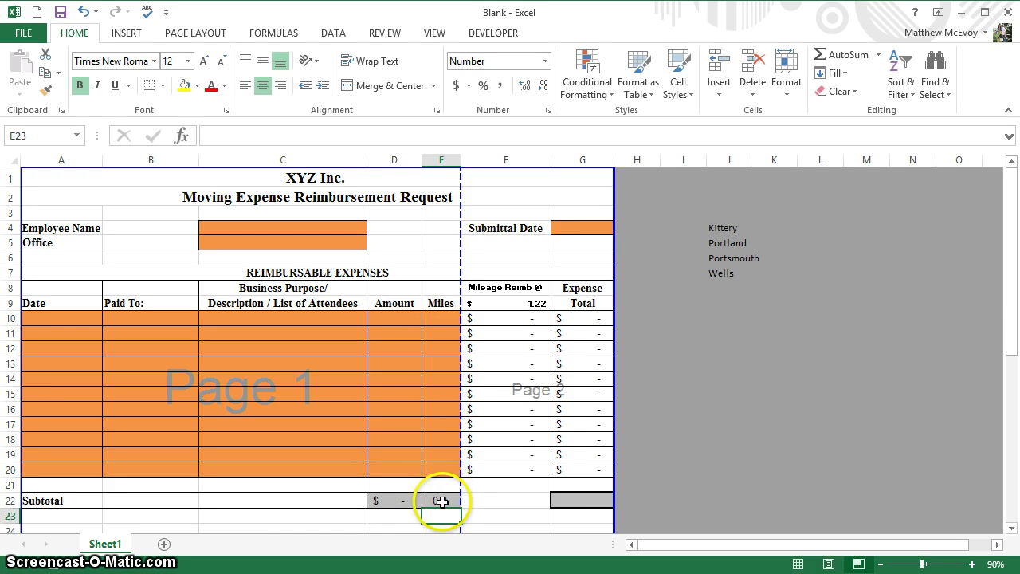
click(441, 499)
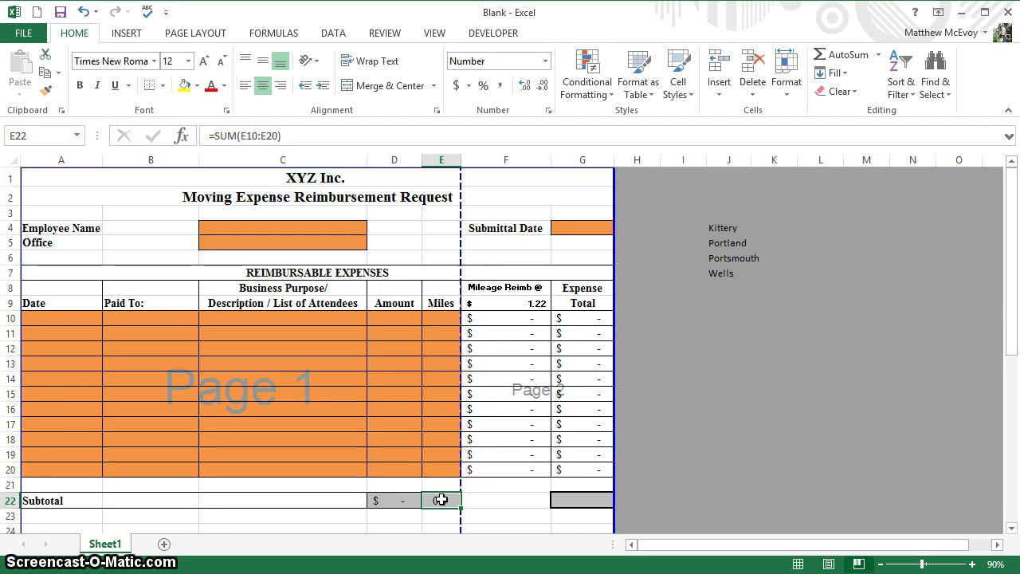
drag(463, 499, 564, 505)
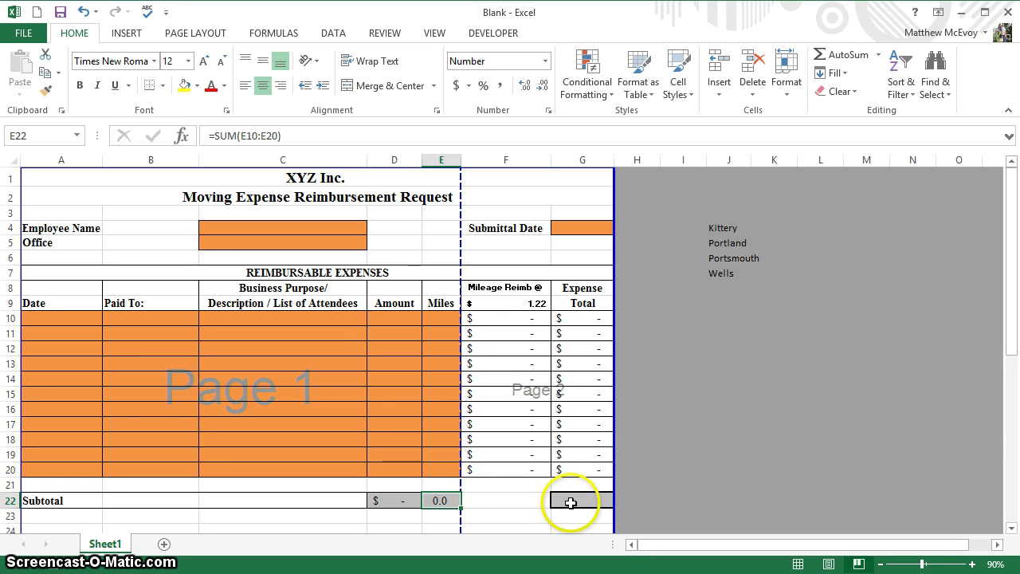
- Enter =SUM(G10:G20) in the Expense Total subtotal cell G22
click(568, 502)
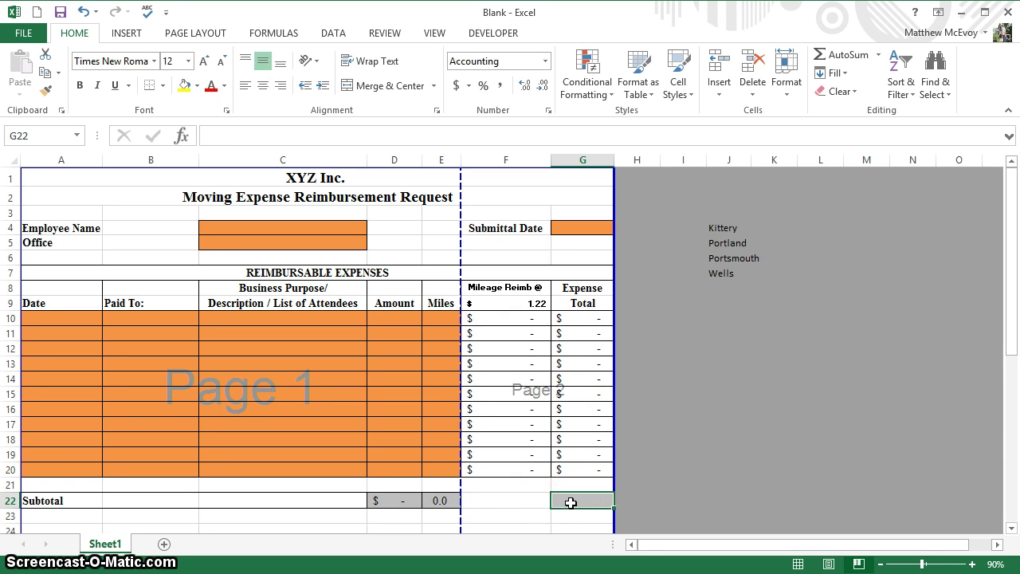
text(=)
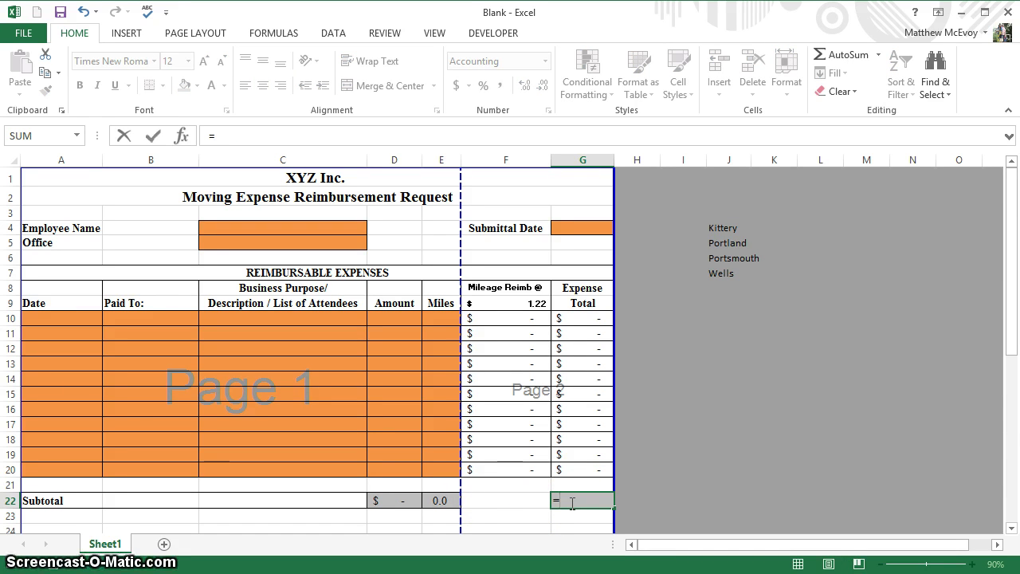
text(s)
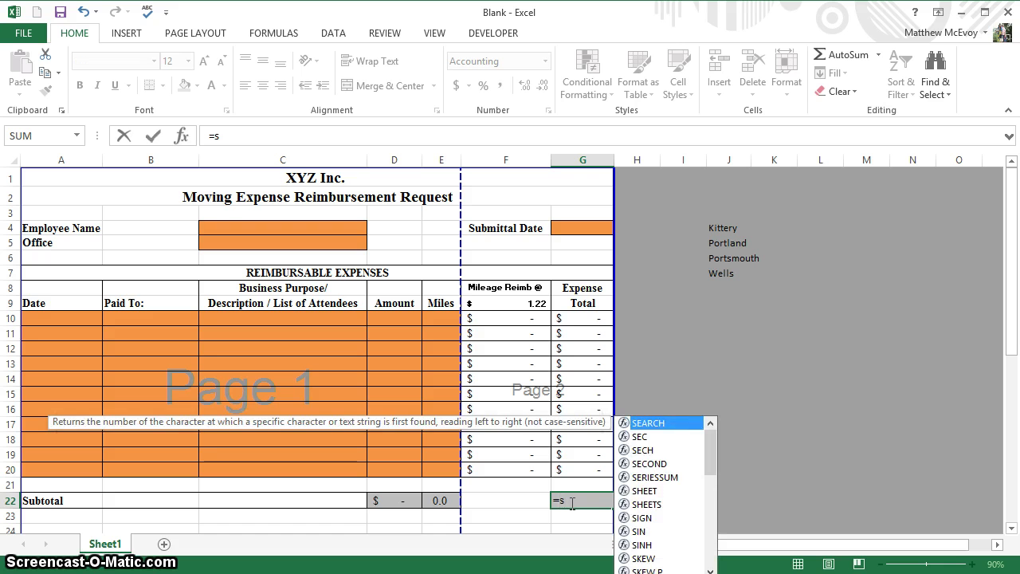
text(um)
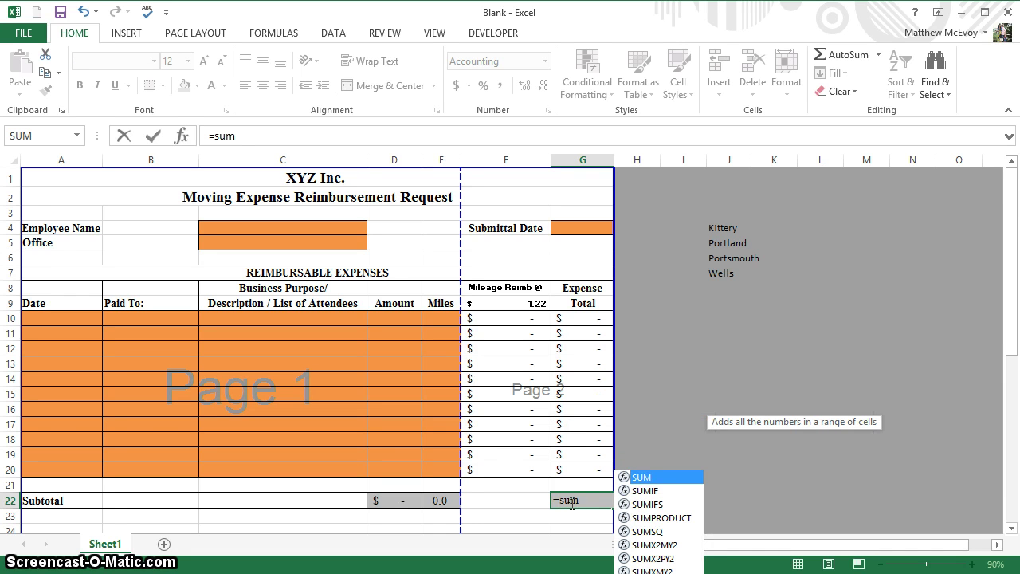
click(586, 318)
drag(586, 318, 583, 471)
key(Return)
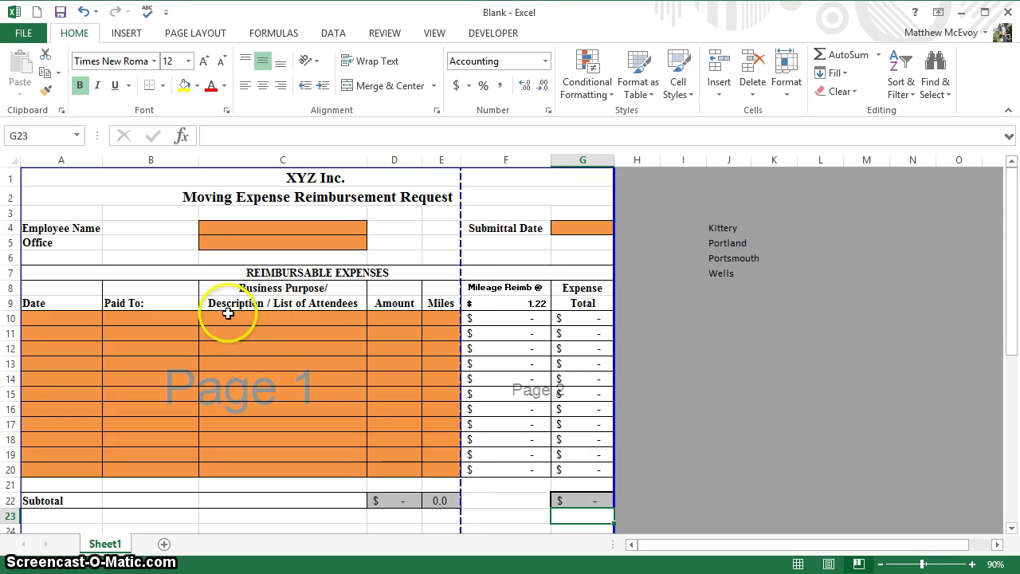
click(155, 319)
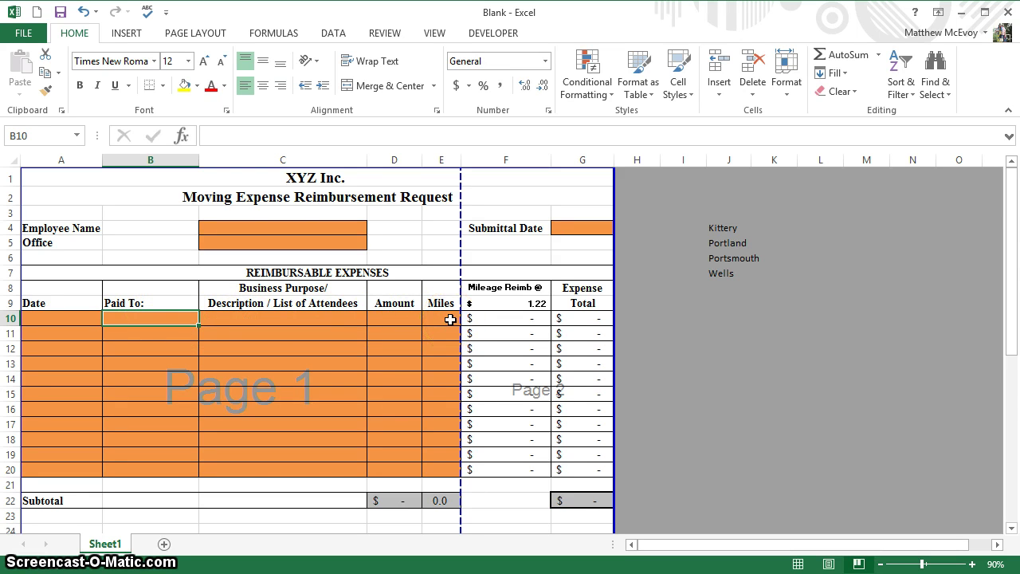
click(530, 302)
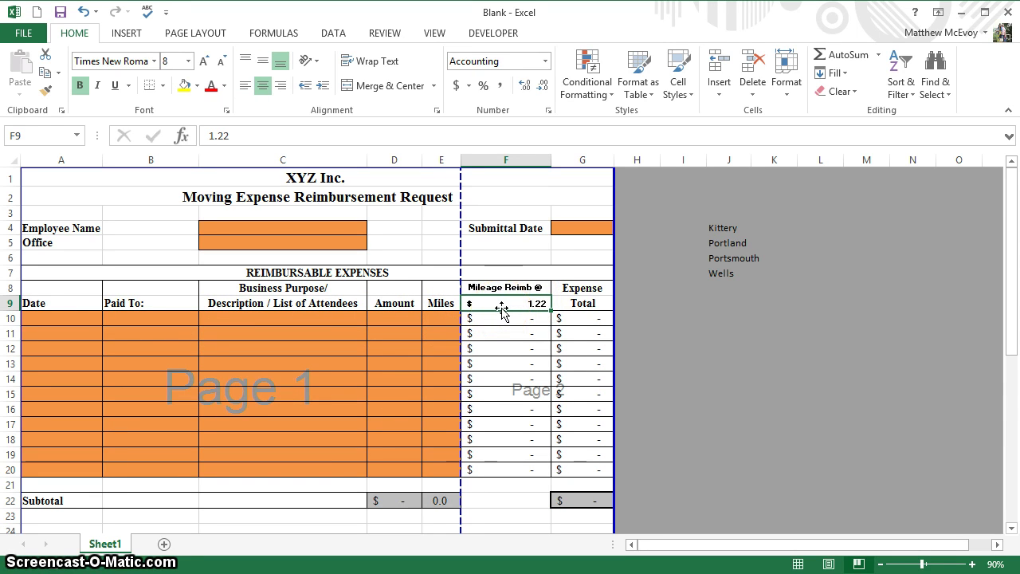
text(5)
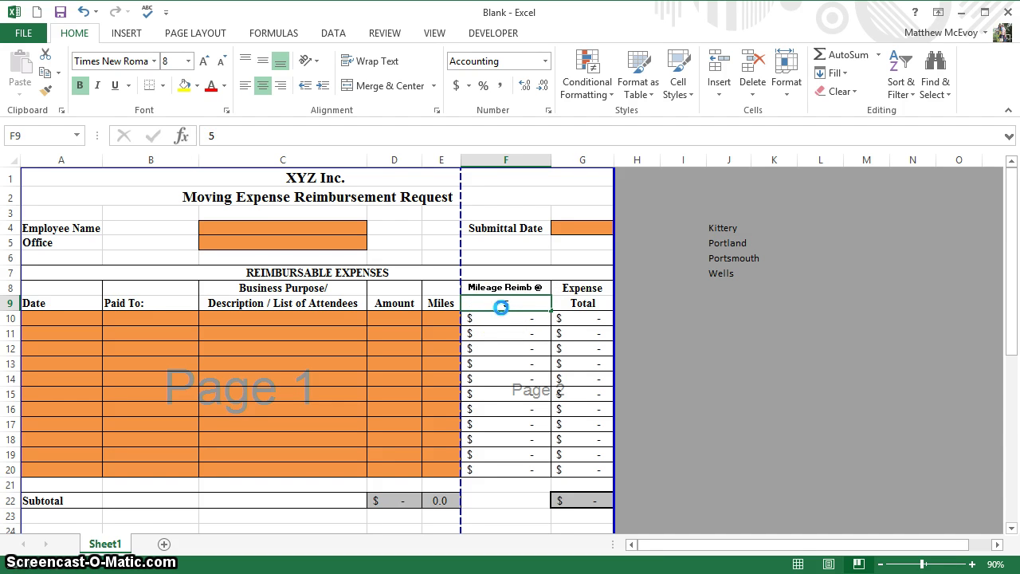
key(Return)
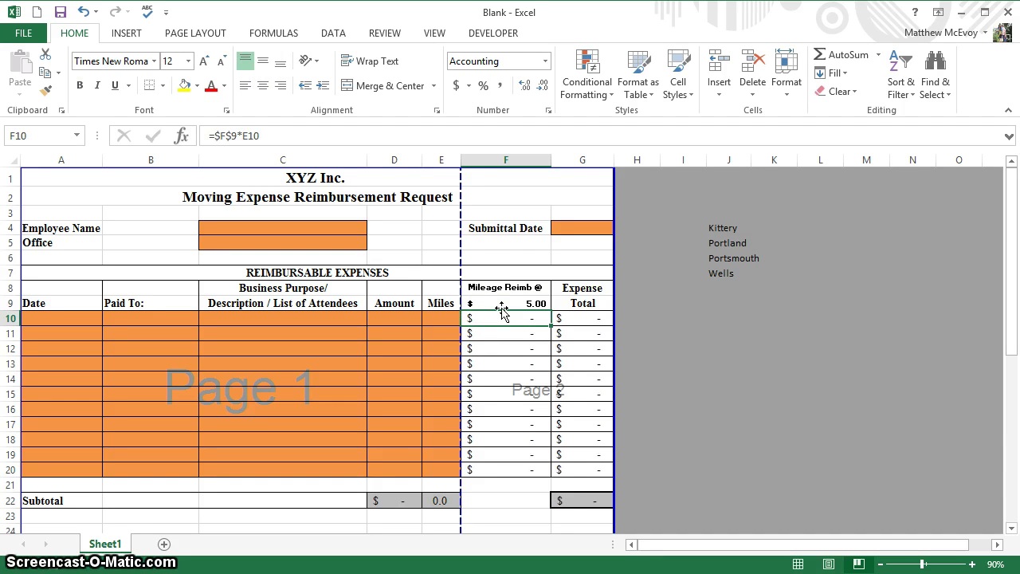
click(501, 308)
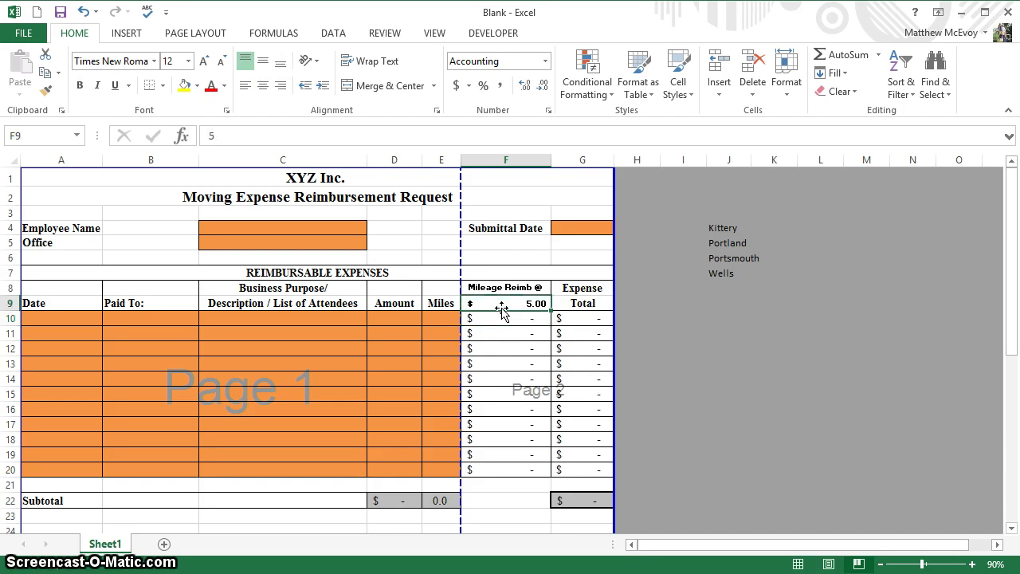
text(1.22)
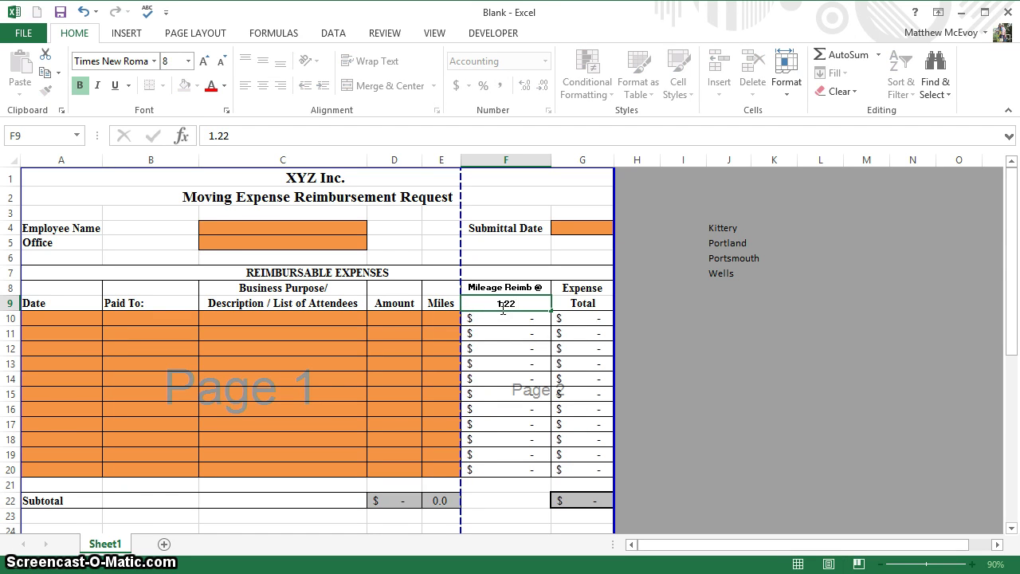
key(Return)
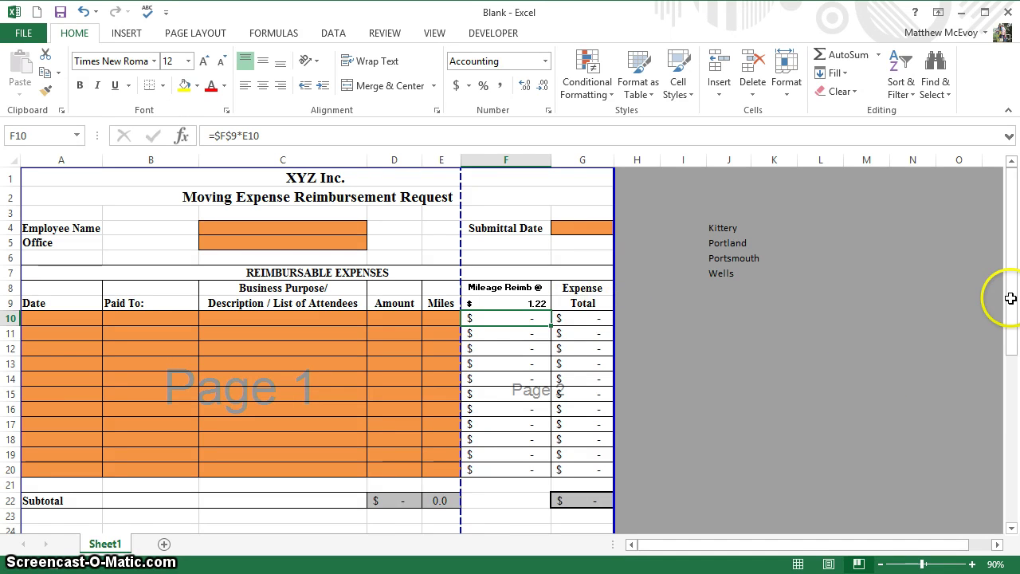
- Hide column J holding the office names
drag(1009, 295, 997, 279)
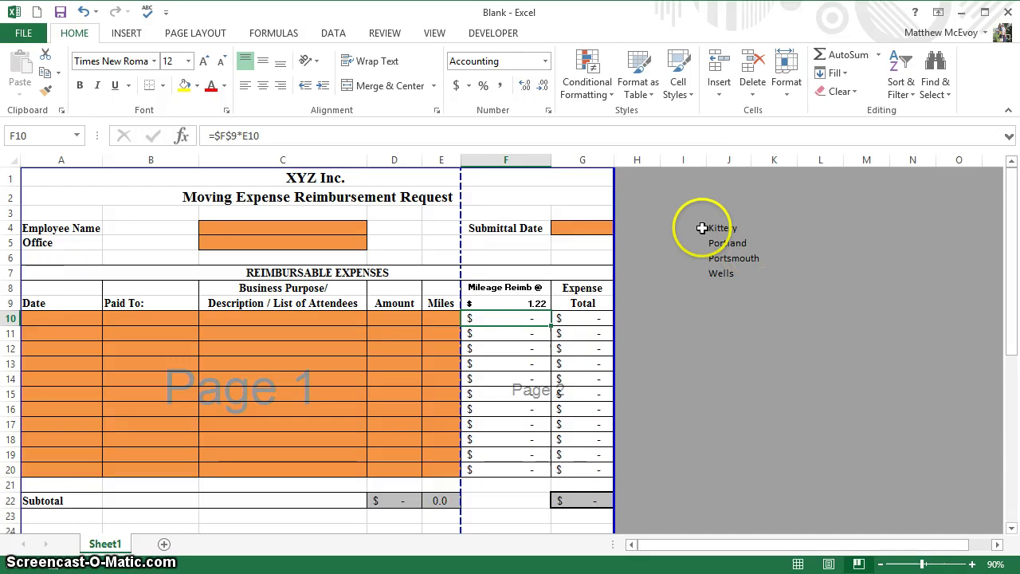
click(719, 161)
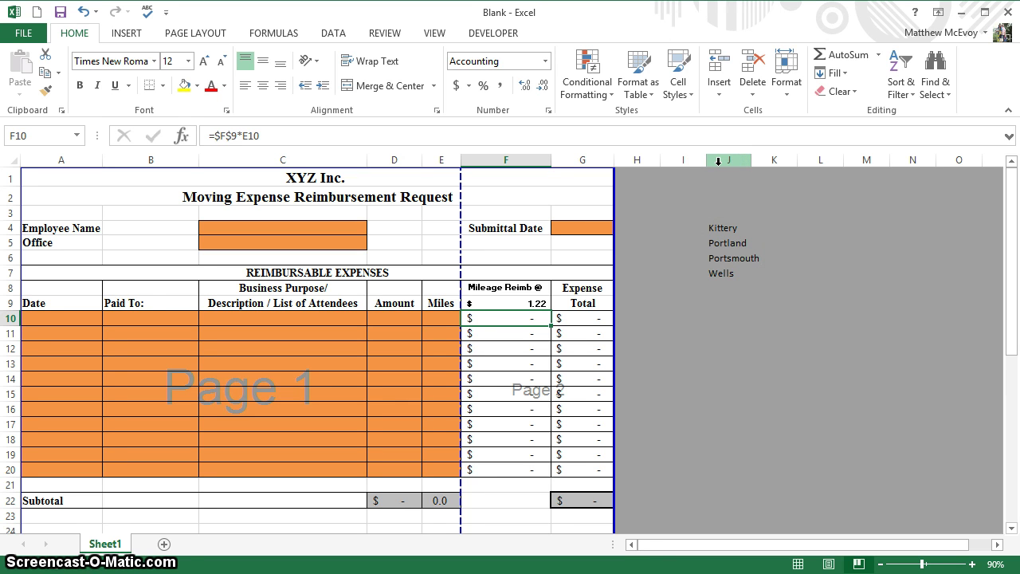
click(718, 161)
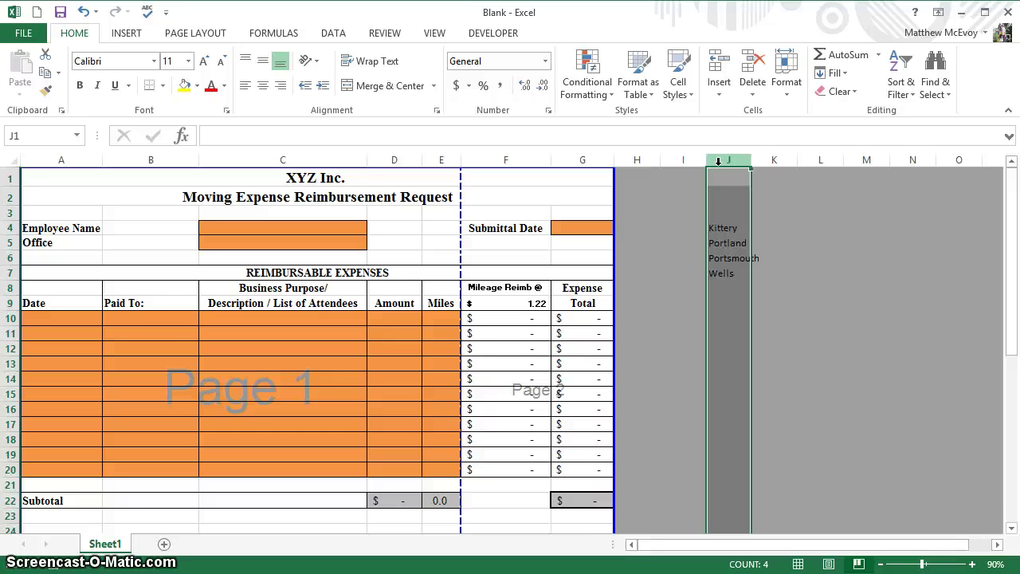
right_click(718, 163)
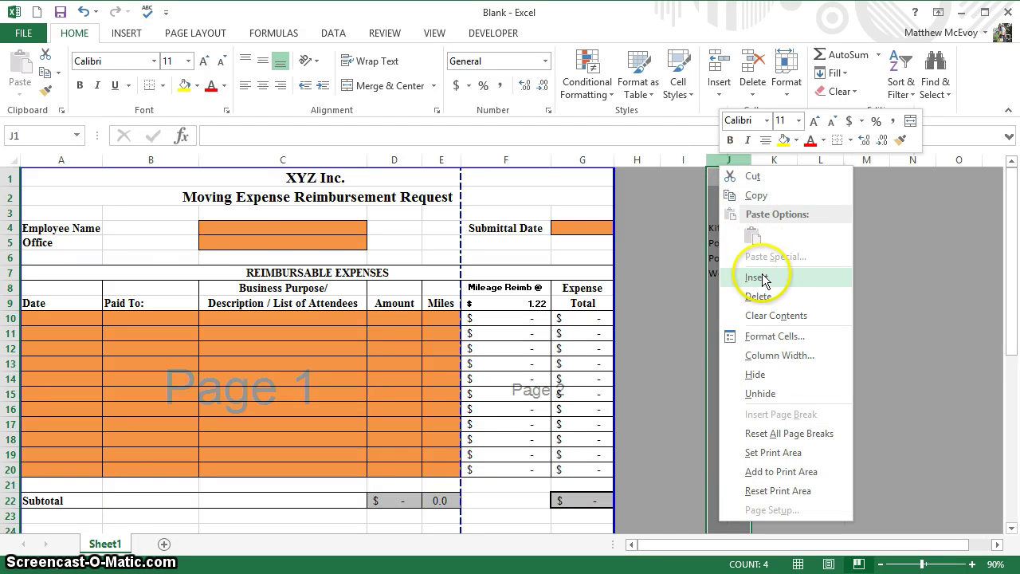
click(755, 374)
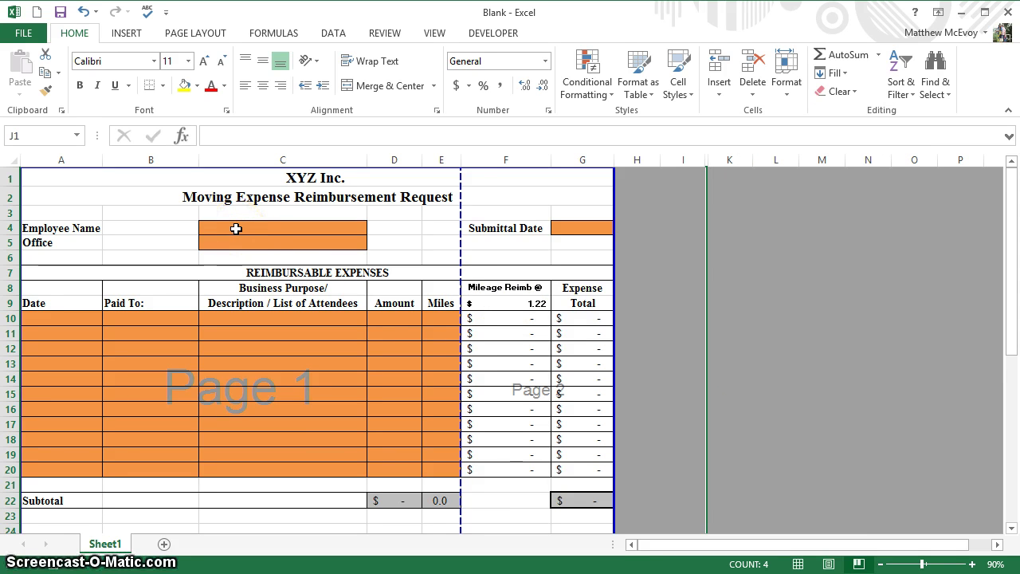
- Select the orange input cells C4:C5, G4 and A10:E20 together
drag(236, 228, 234, 244)
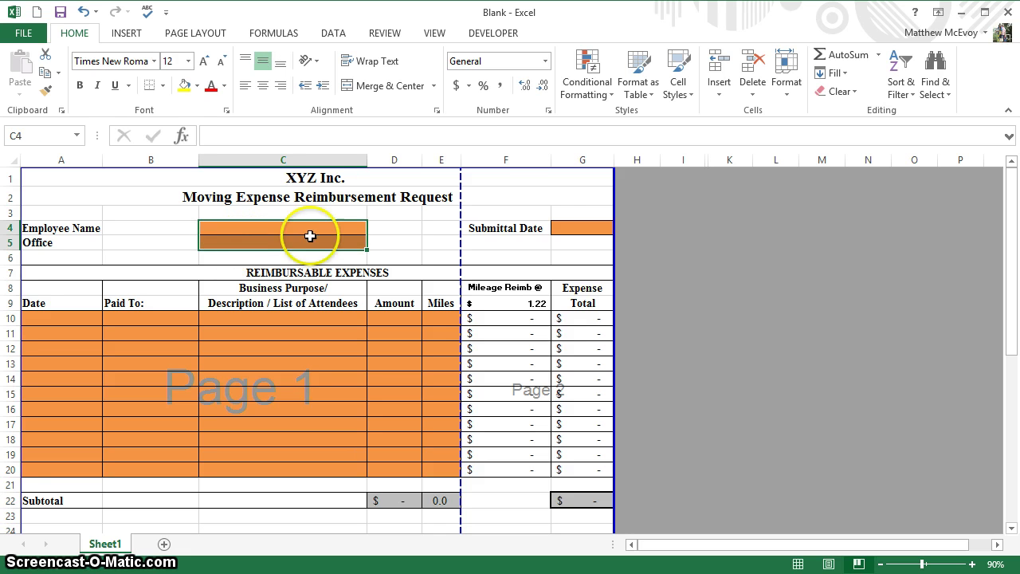
click(586, 228)
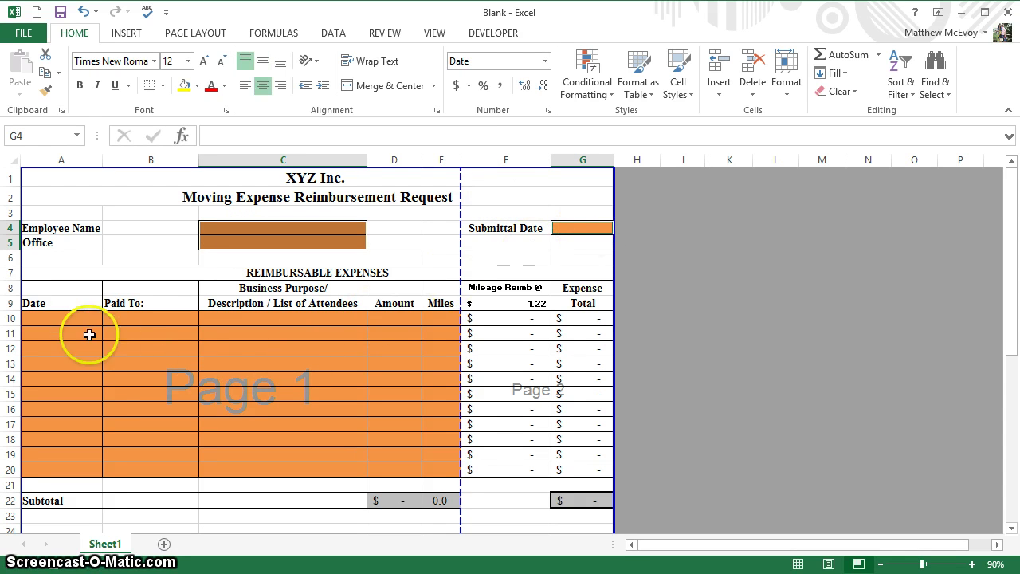
click(64, 316)
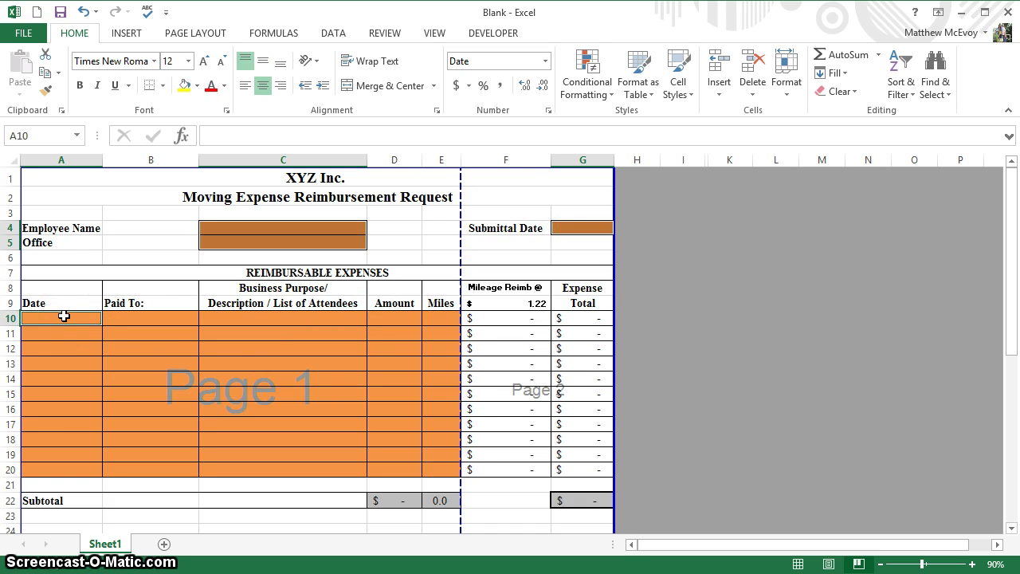
drag(64, 317, 445, 468)
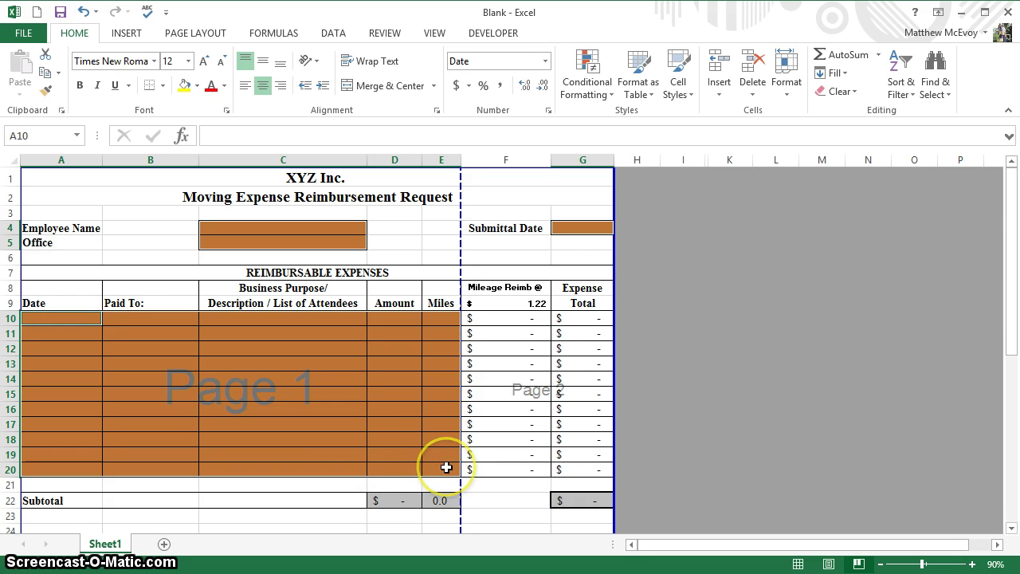
- Clear the Locked option for the selected cells in Format Cells Protection
right_click(379, 418)
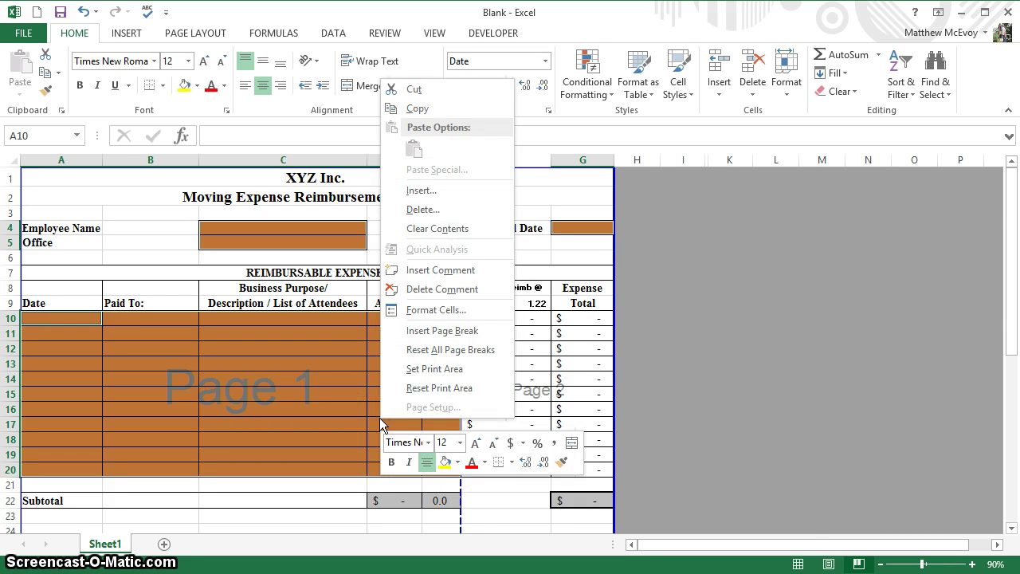
click(426, 310)
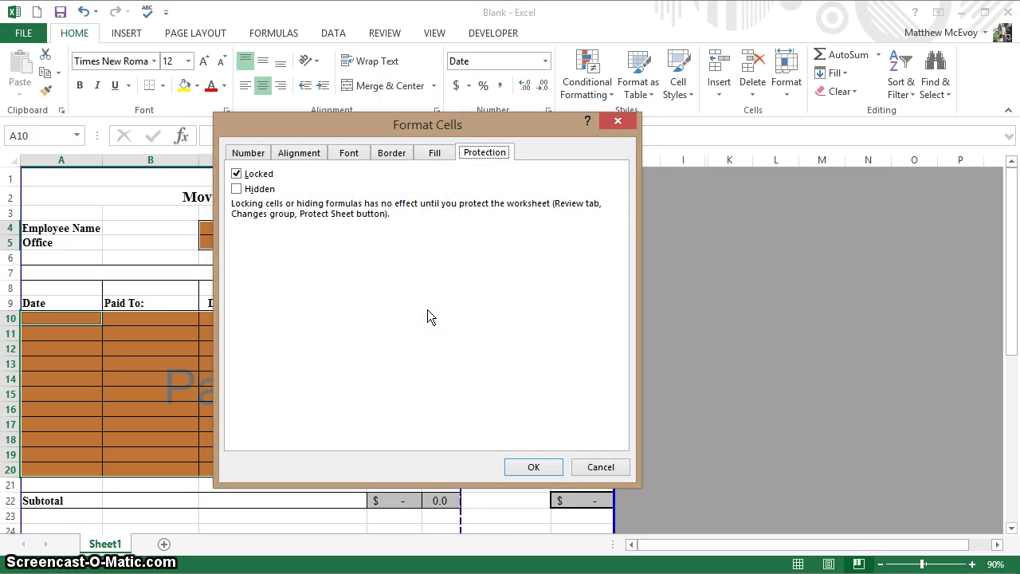
click(248, 154)
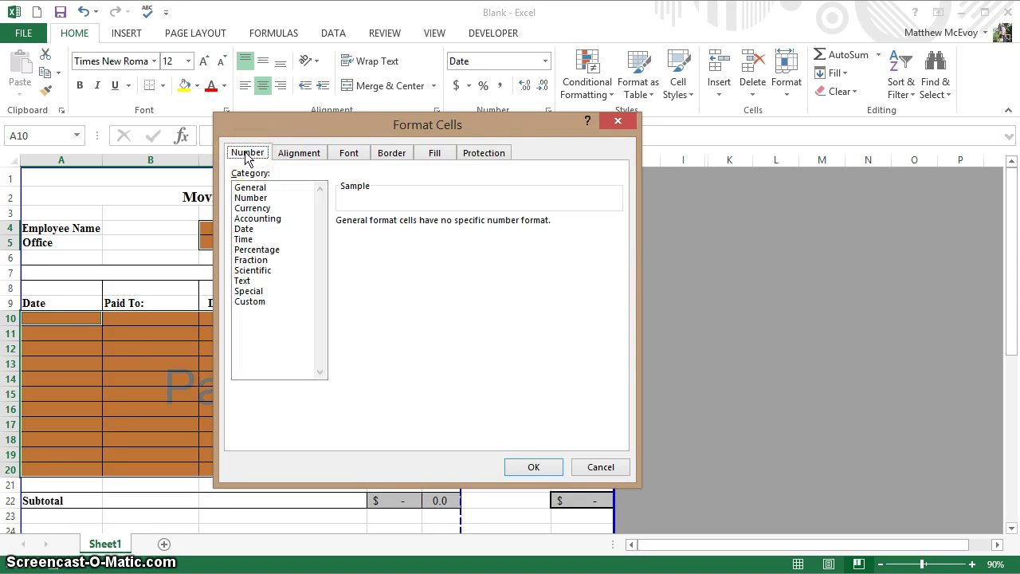
click(493, 157)
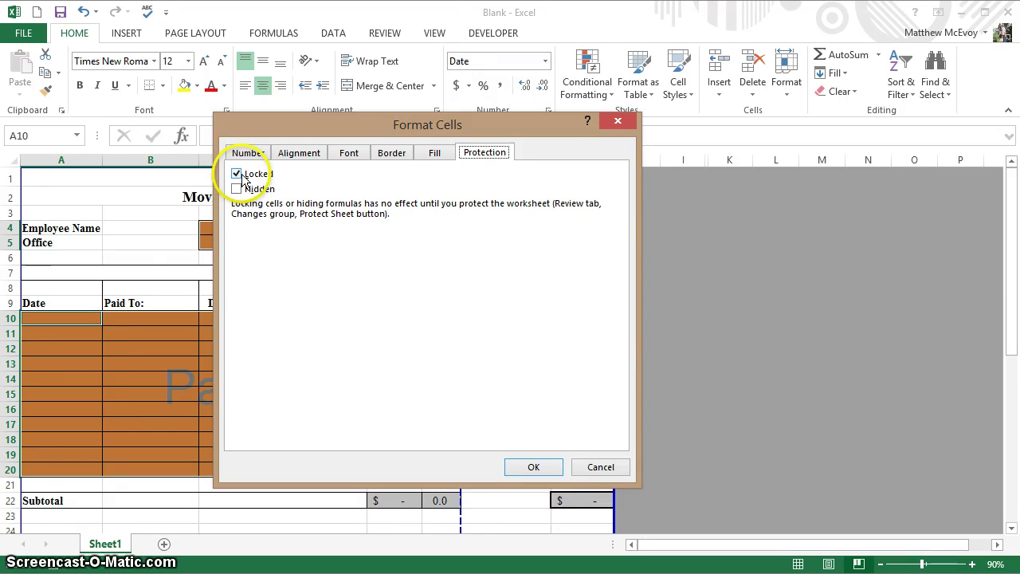
click(237, 174)
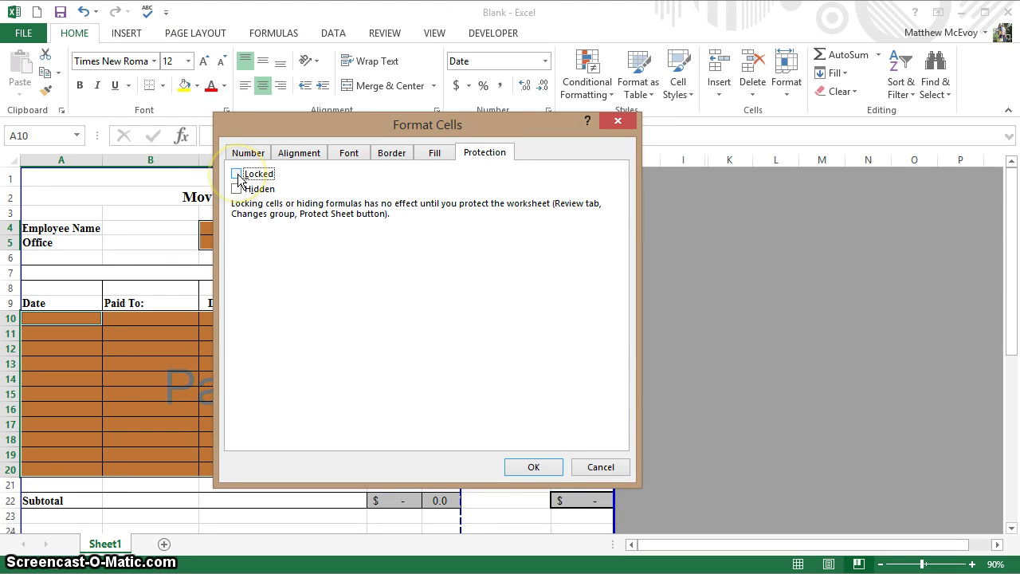
click(534, 467)
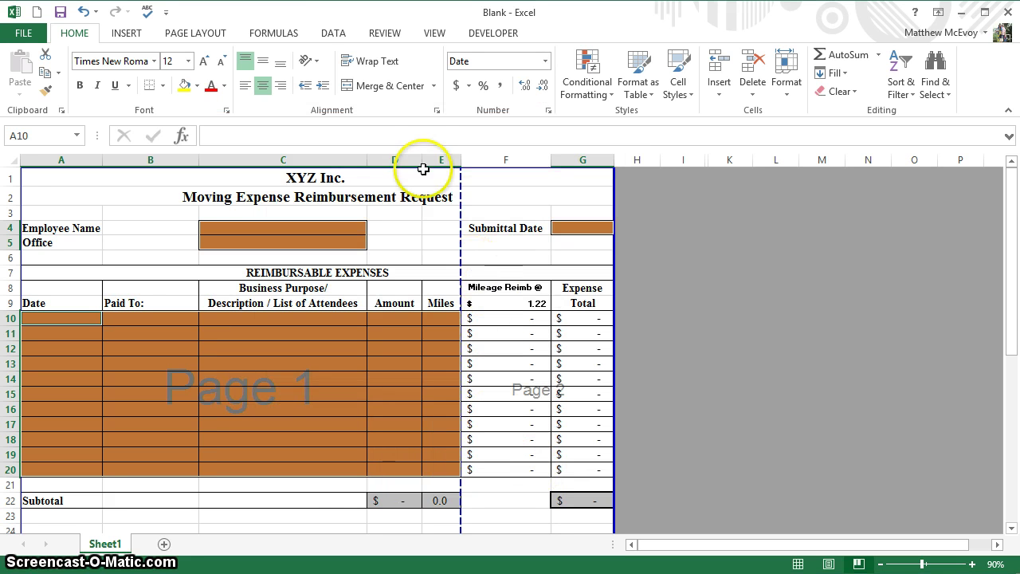
- Password-protect the sheet, allowing users only to select unlocked cells
click(380, 38)
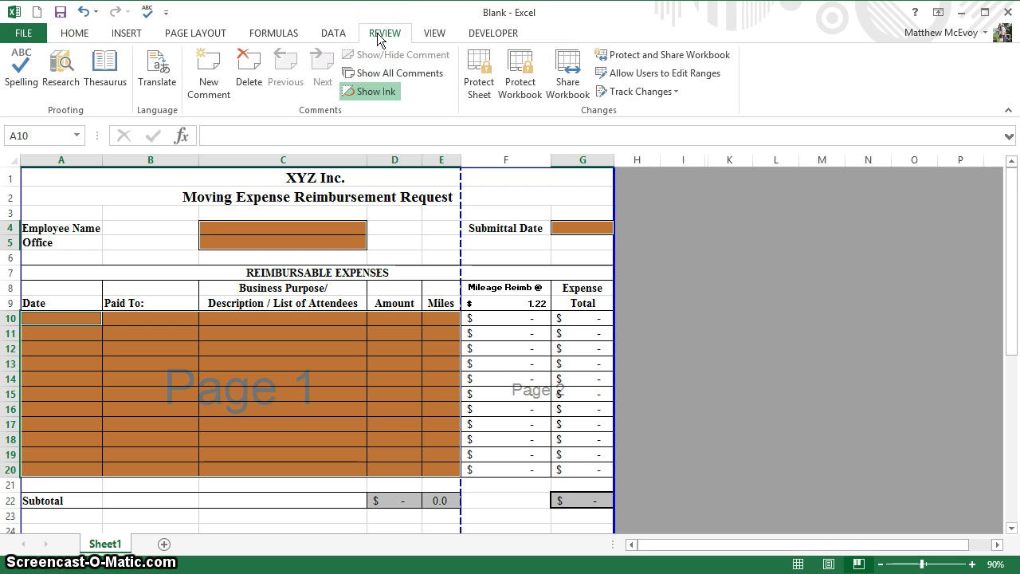
click(480, 90)
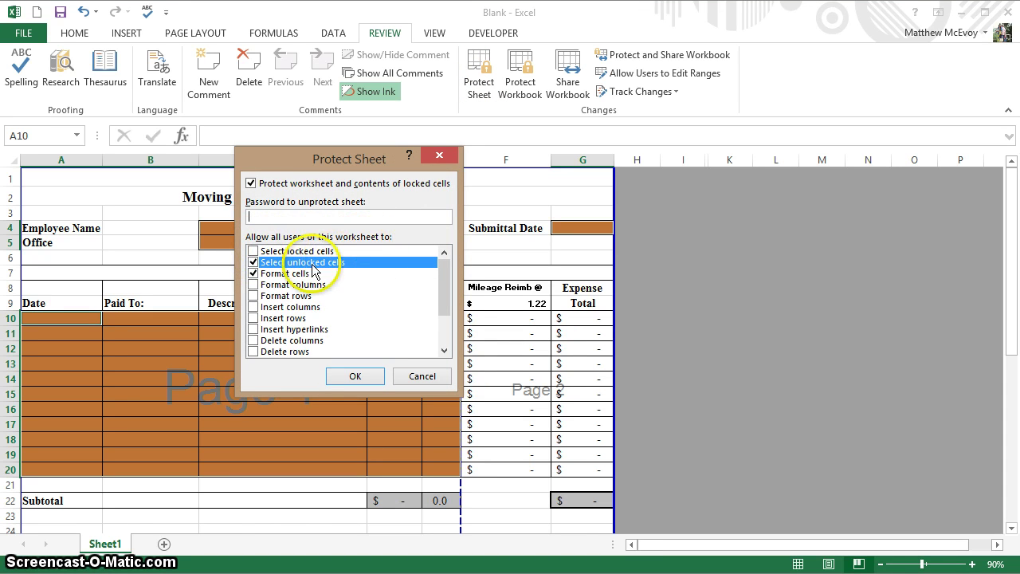
click(254, 274)
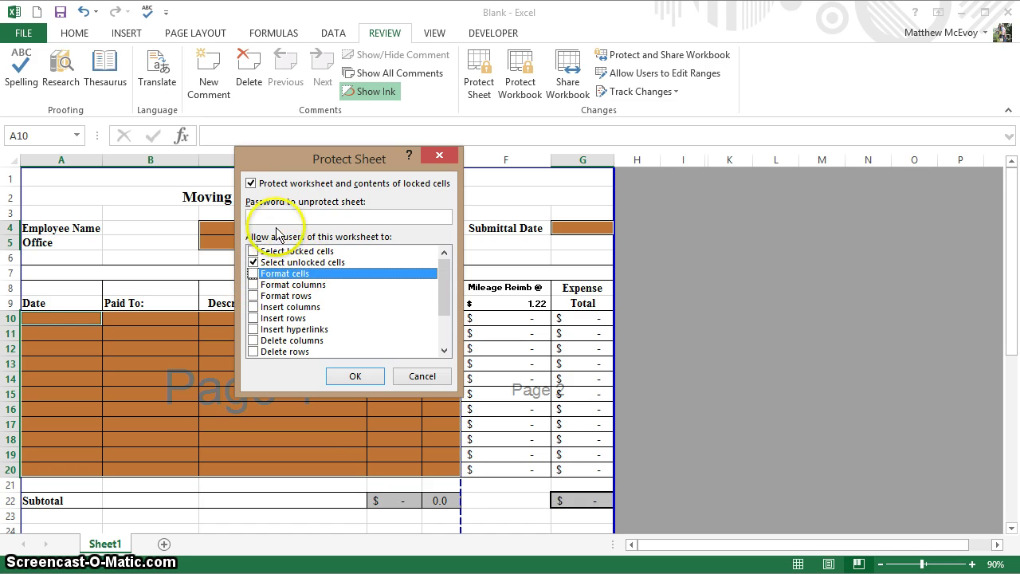
click(275, 218)
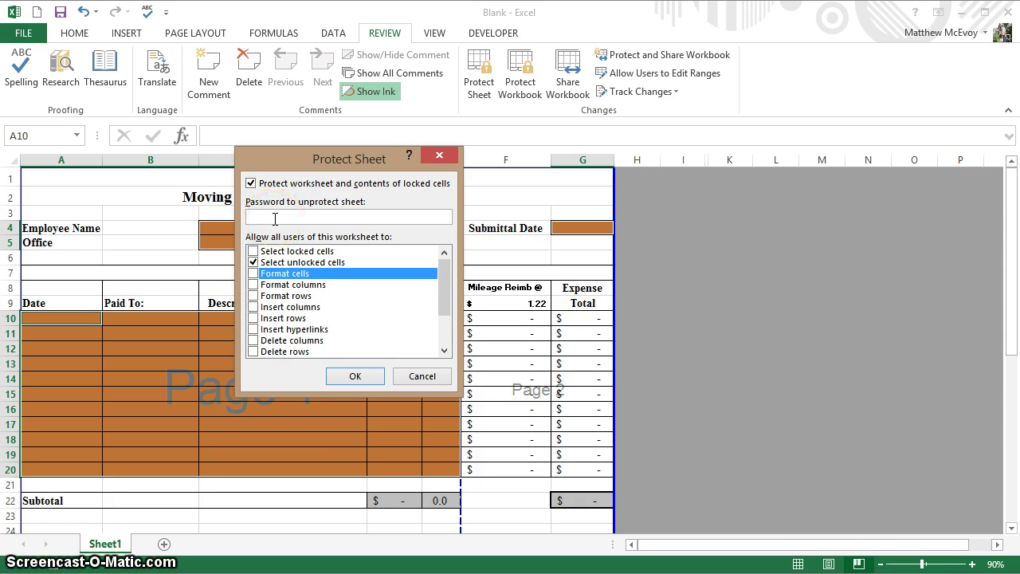
text(1234)
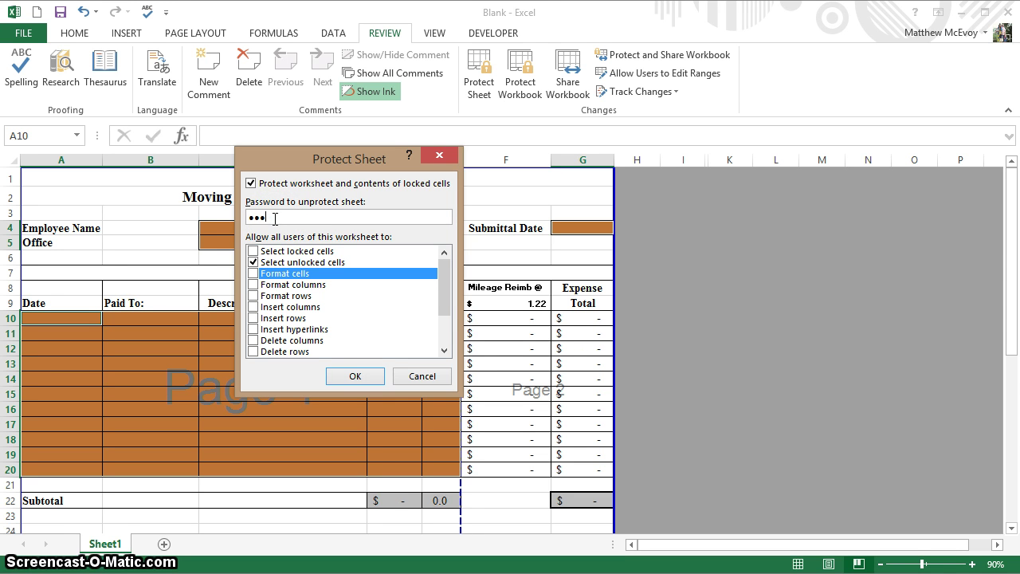
text(4)
click(348, 377)
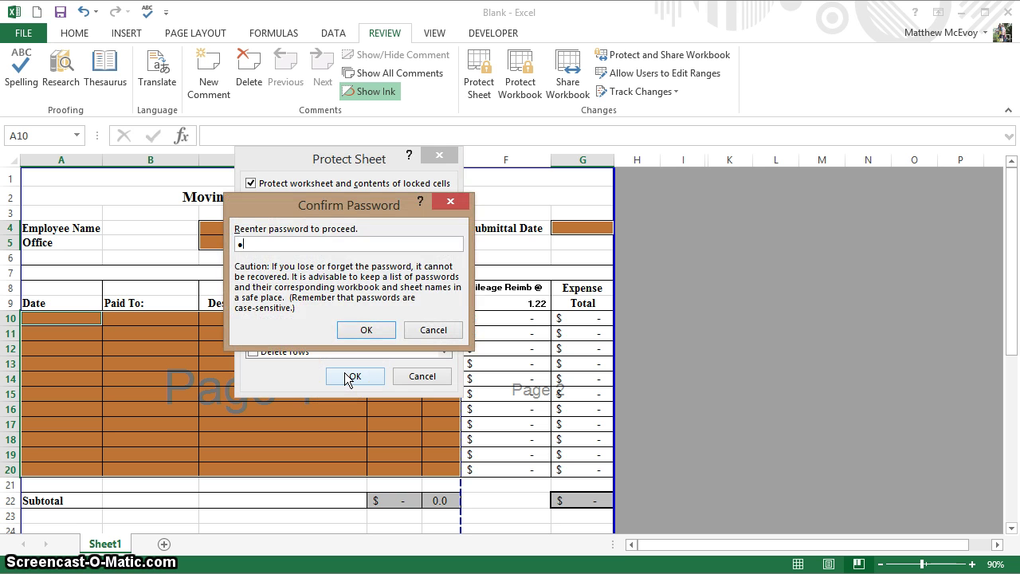
text(1234)
click(352, 330)
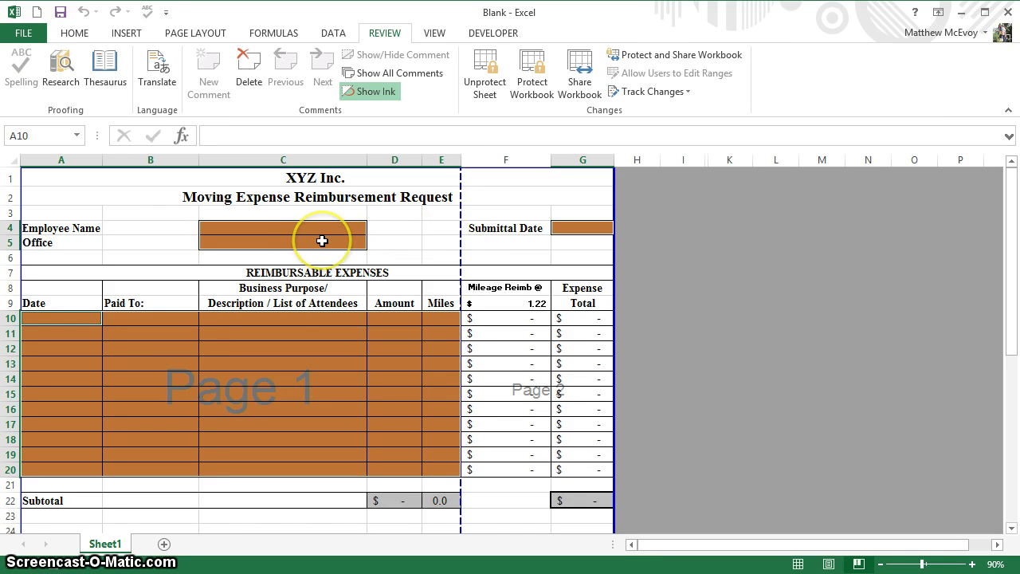
- Try the Office input cell's drop-down on the protected form
click(322, 242)
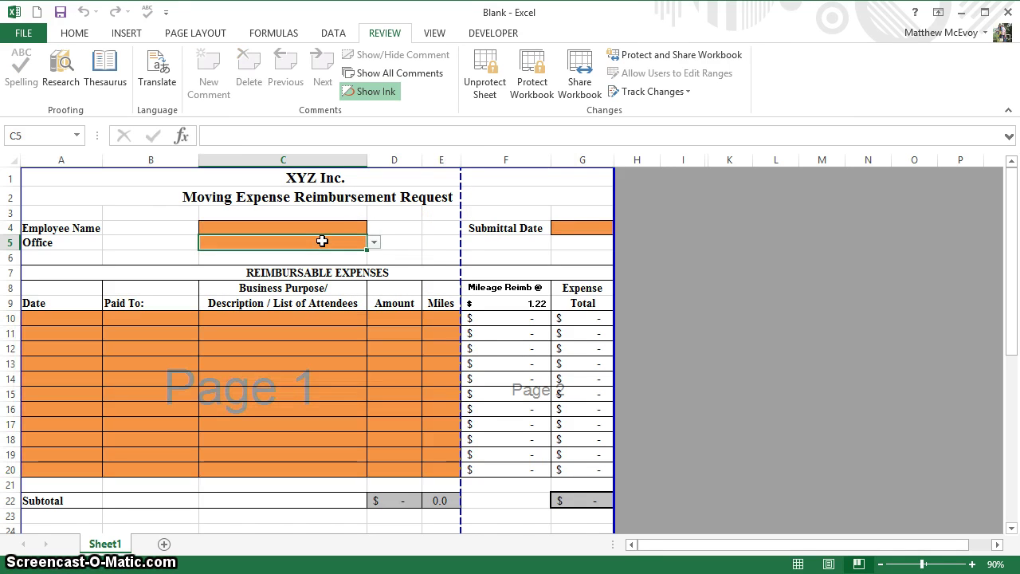
click(374, 242)
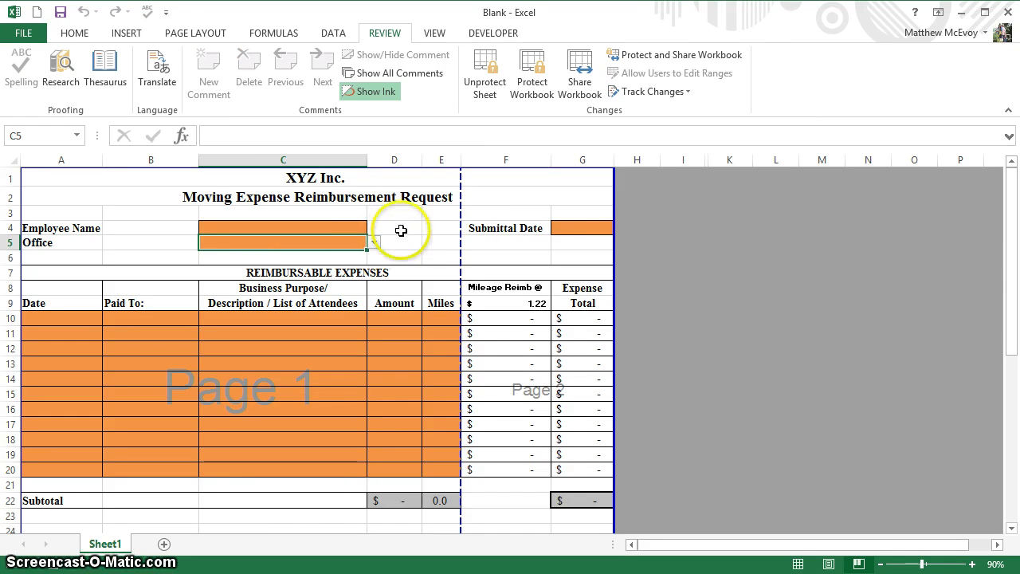
key(F2)
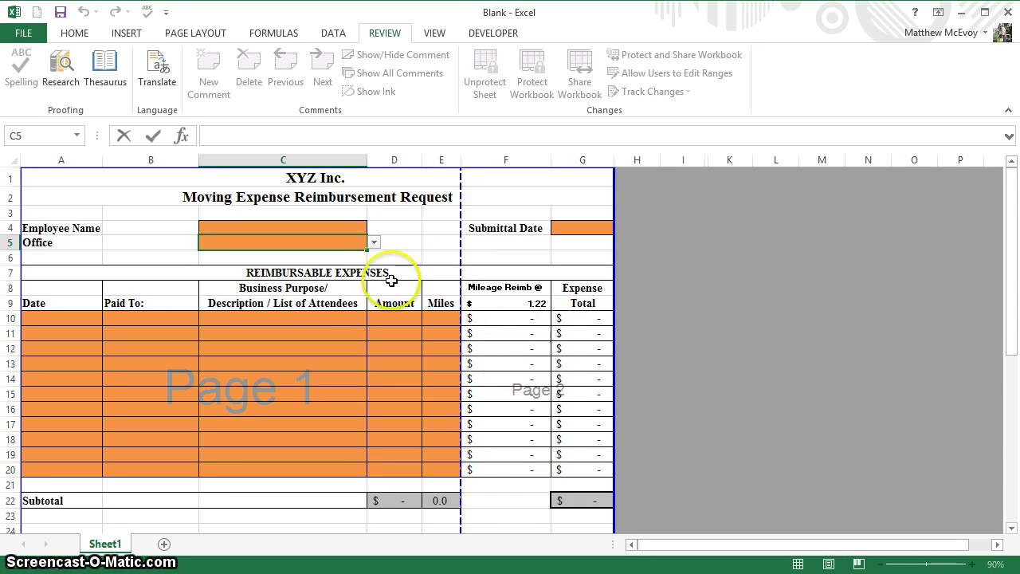
- Enter the employee's name in C4 and 10/2/14 as the submittal date
click(320, 225)
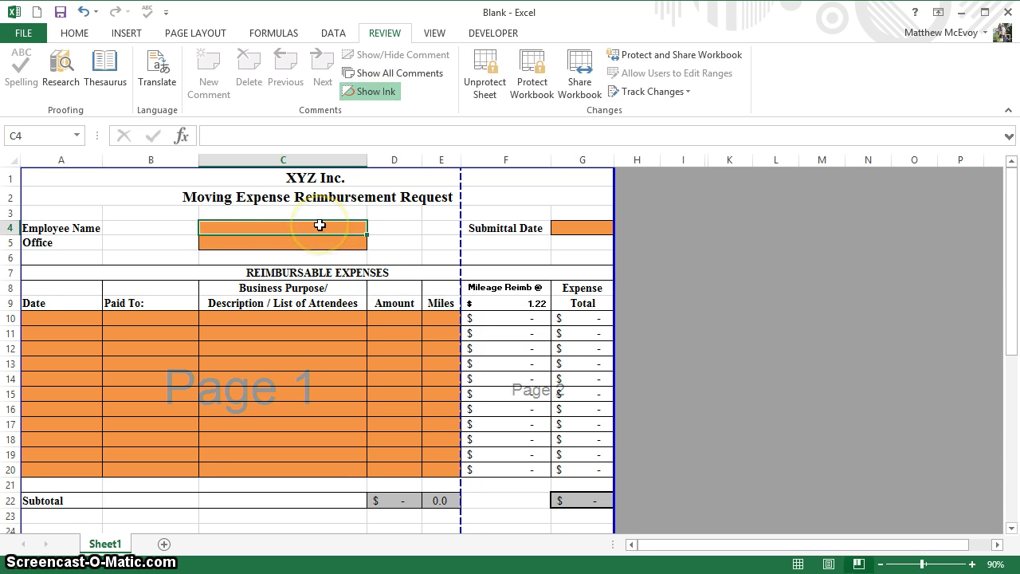
text(Matt)
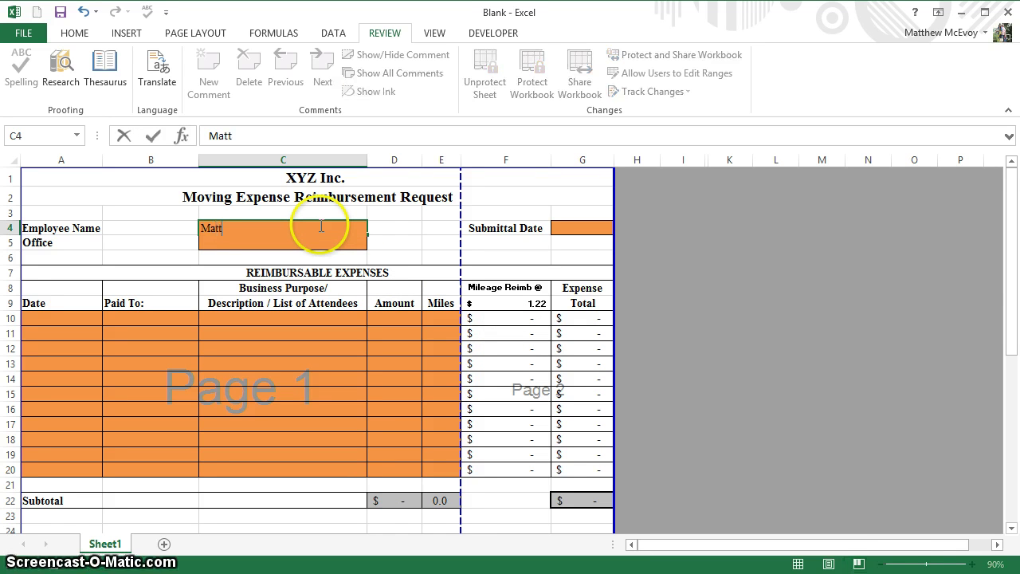
key(Tab)
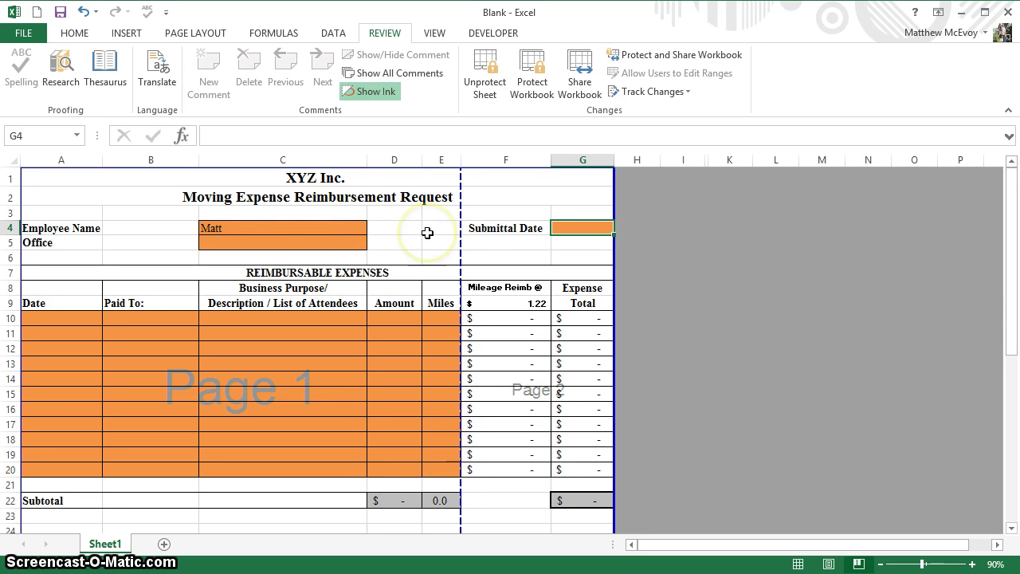
text(10/2)
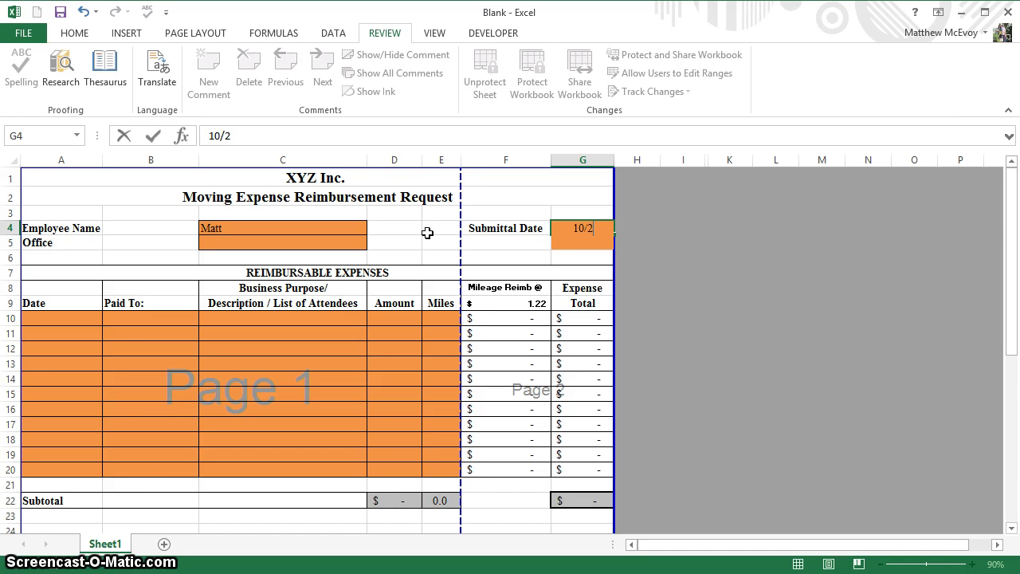
text(/14)
key(Return)
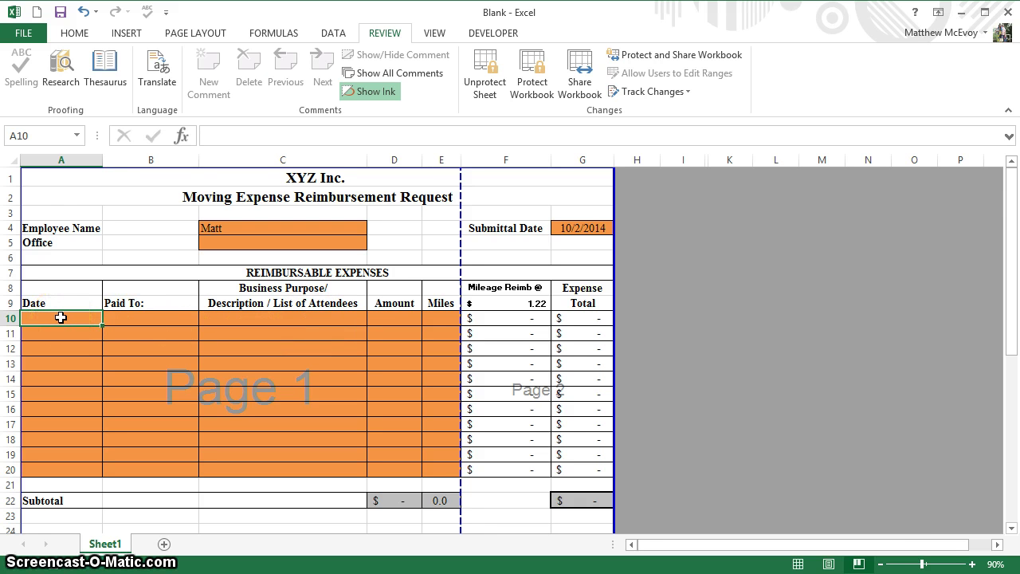
- Enter 10/13/14 as the first expense date in A10
text(10)
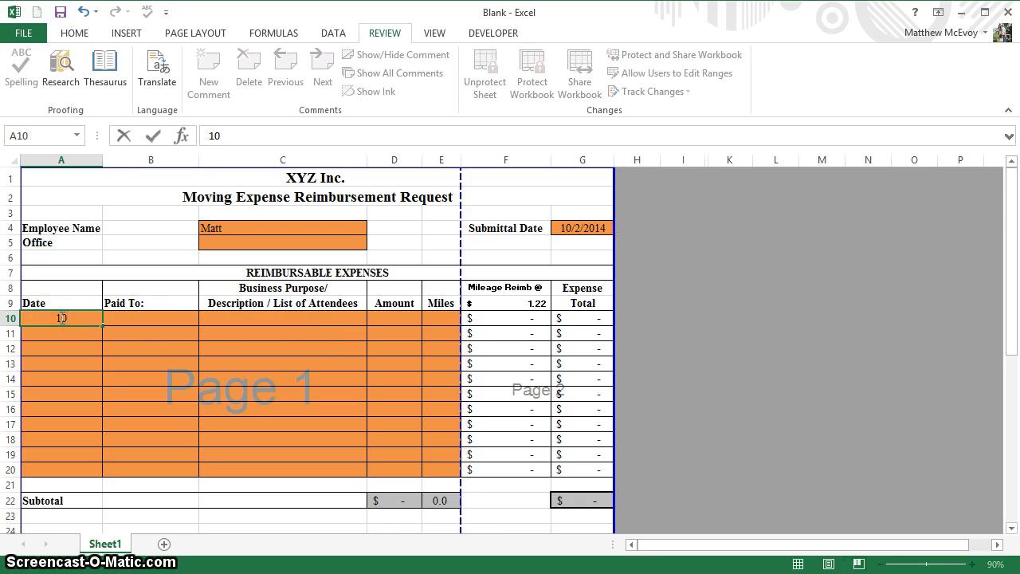
text(/13/14)
key(Tab)
key(Tab)
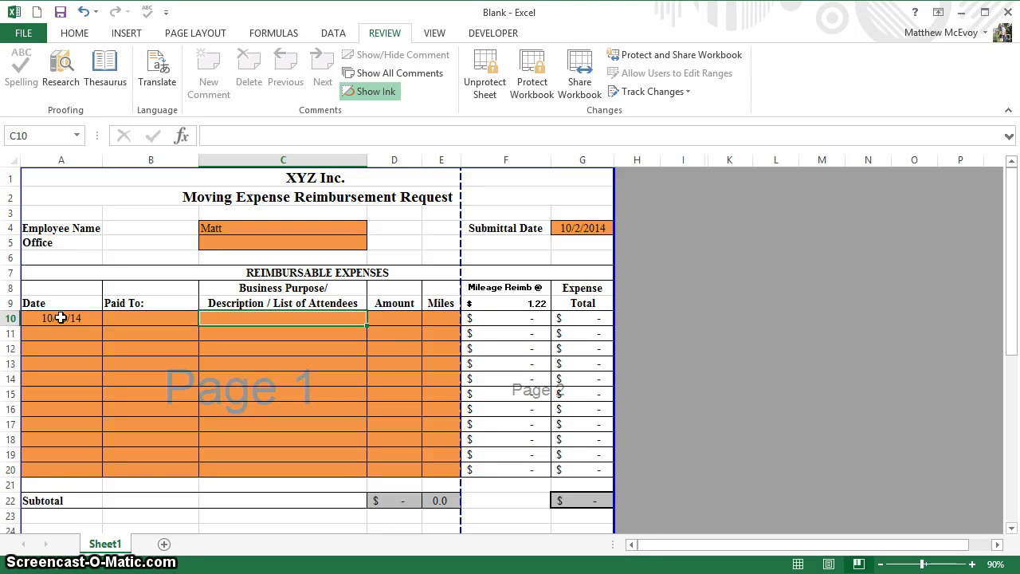
- Describe the row 10 expense as Travel and record 200 miles
text(Travel)
key(Tab)
key(Tab)
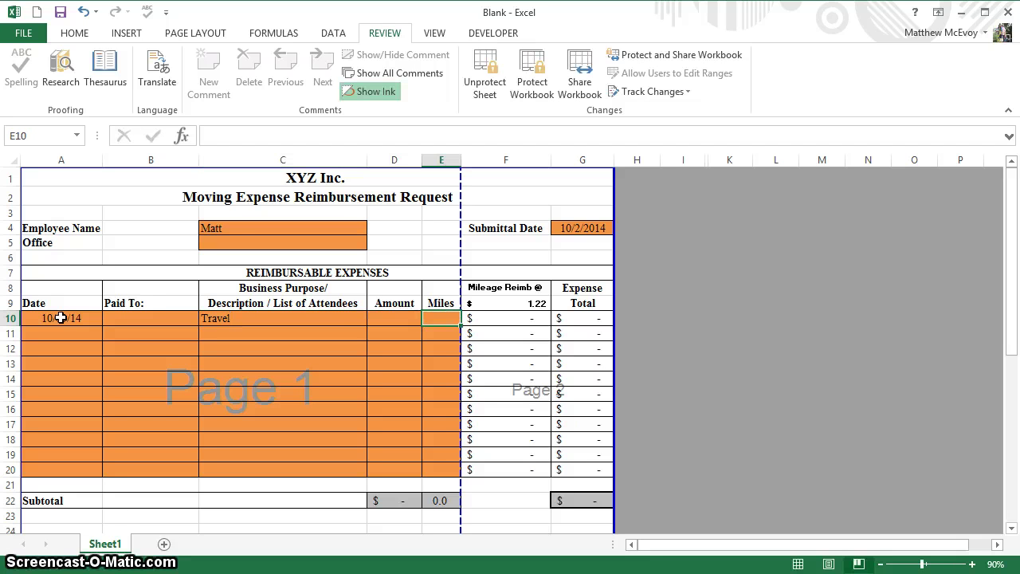
text(200)
key(Return)
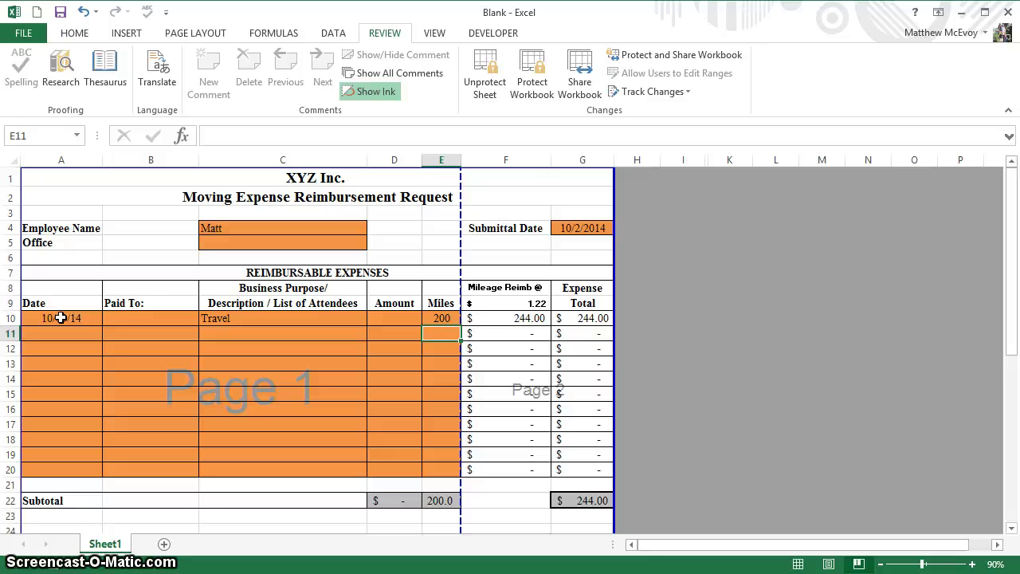
- Enter 25 as row 10's amount, bringing the expense total to $269.00
key(Left)
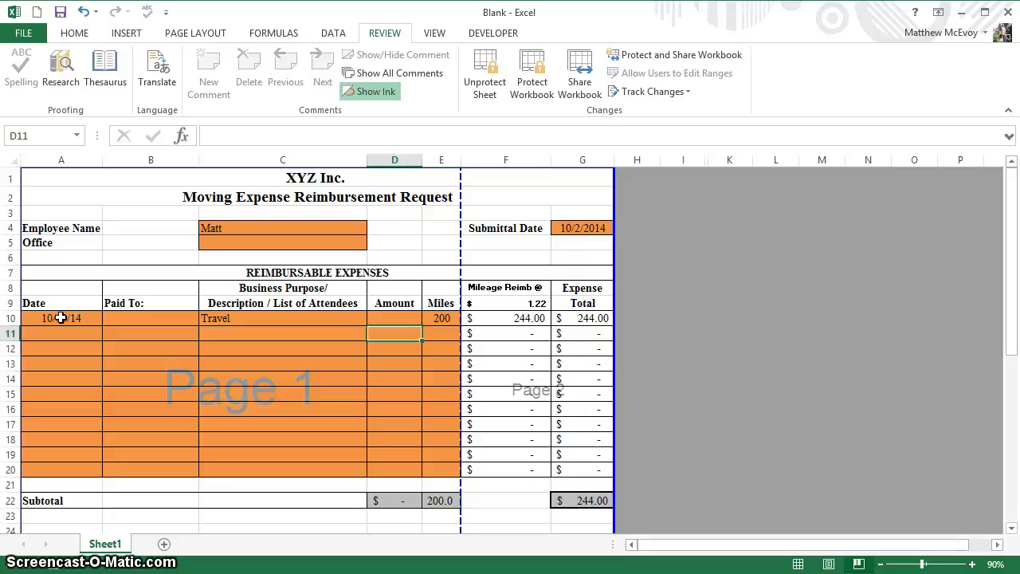
key(Up)
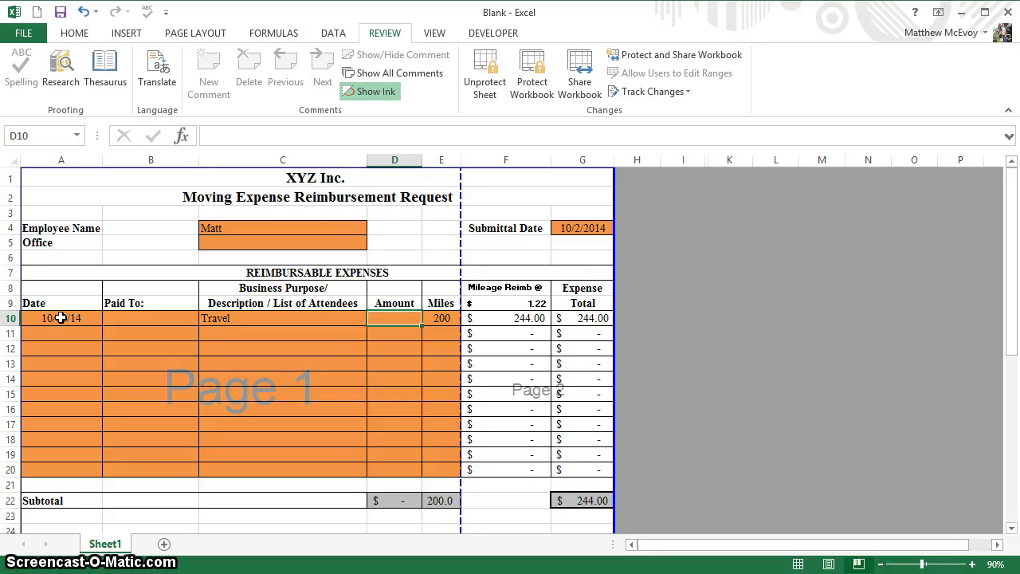
text(25)
key(Return)
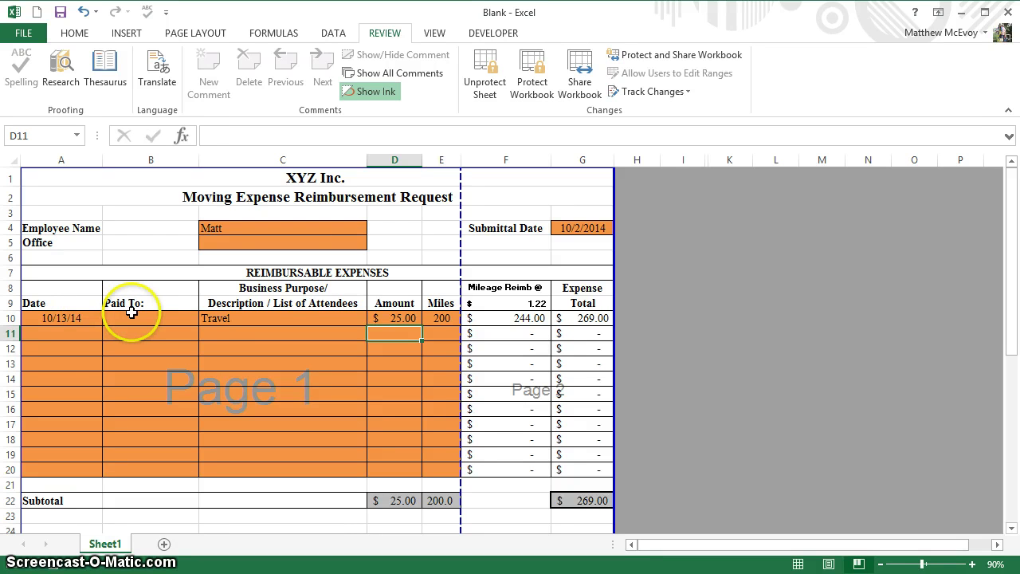
key(Right)
key(Down)
key(Home)
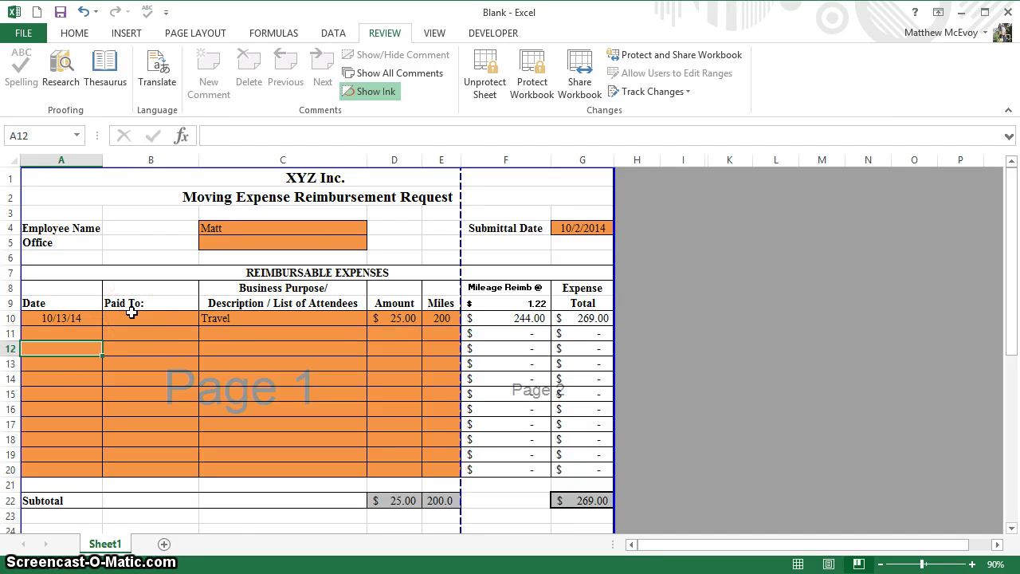
key(Right)
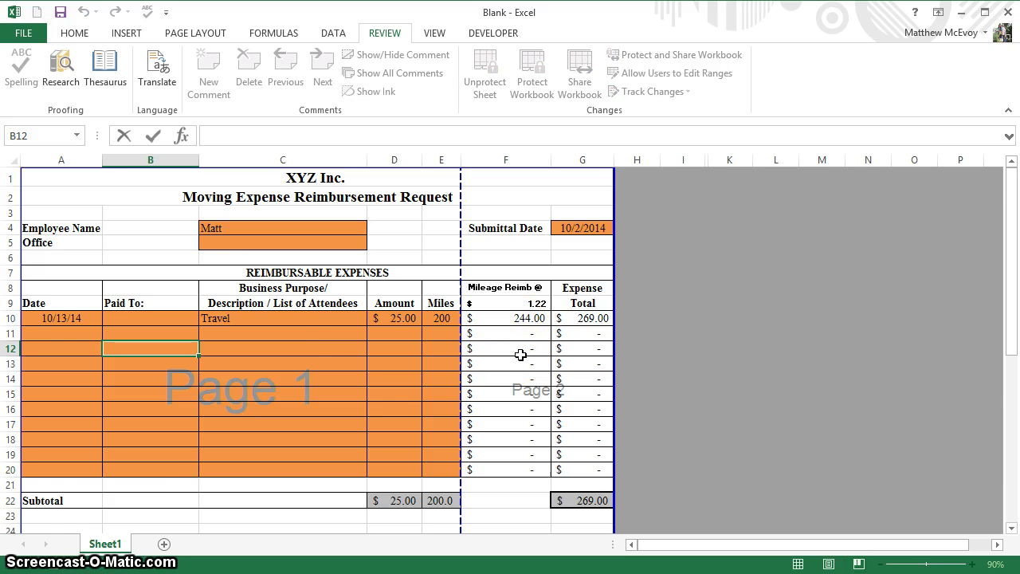
- Choose Wells from the Office drop-down list in C5
scroll(521, 350, down, 2)
scroll(520, 355, up, 2)
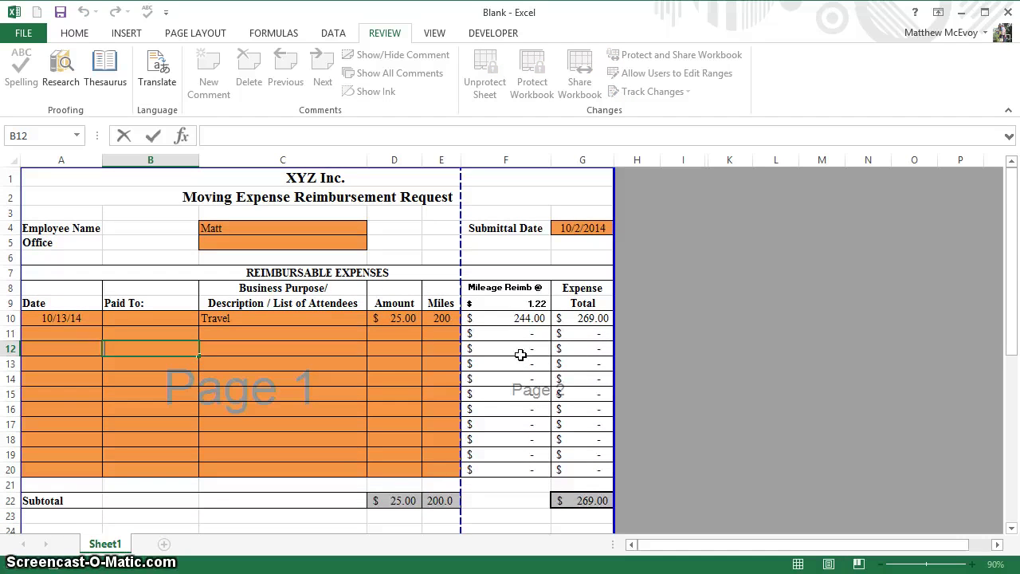
click(335, 243)
click(374, 244)
click(335, 285)
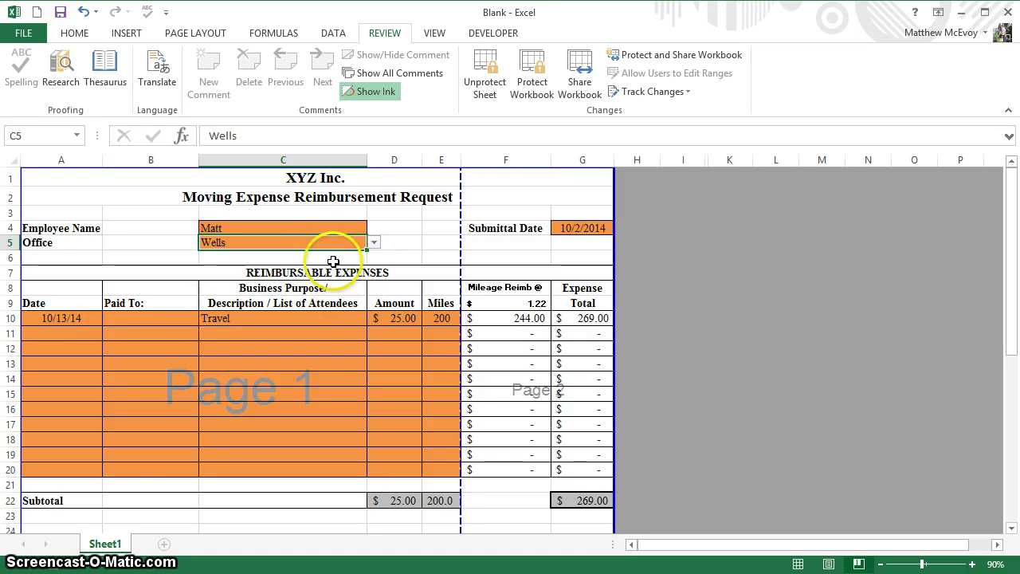